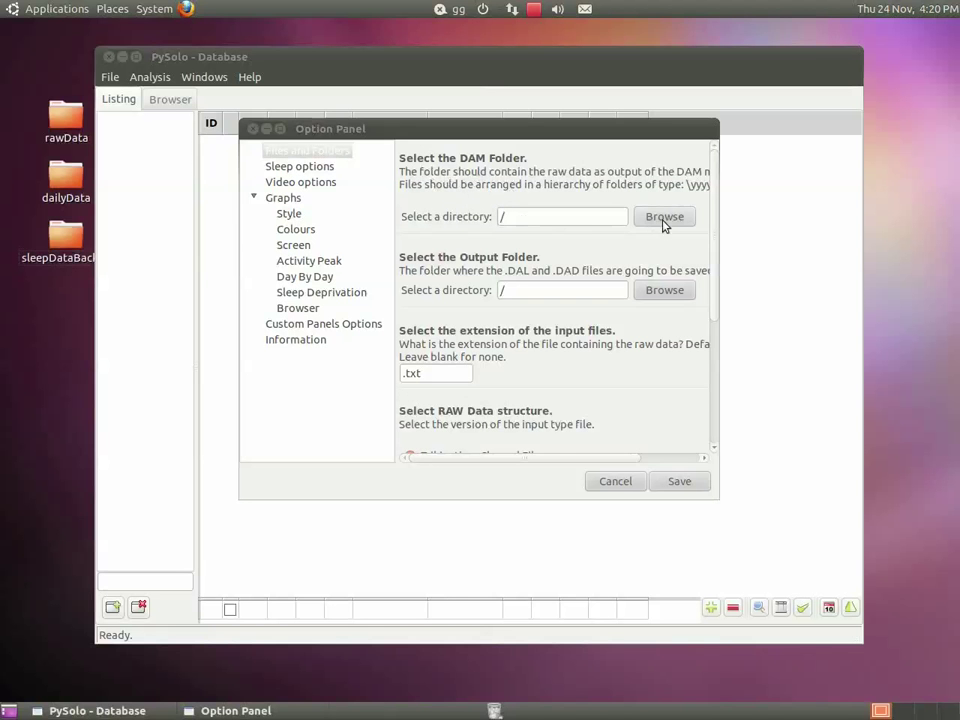
# - Set the DAM folder to the dailyData folder on the Desktop
pyautogui.click(692, 224)
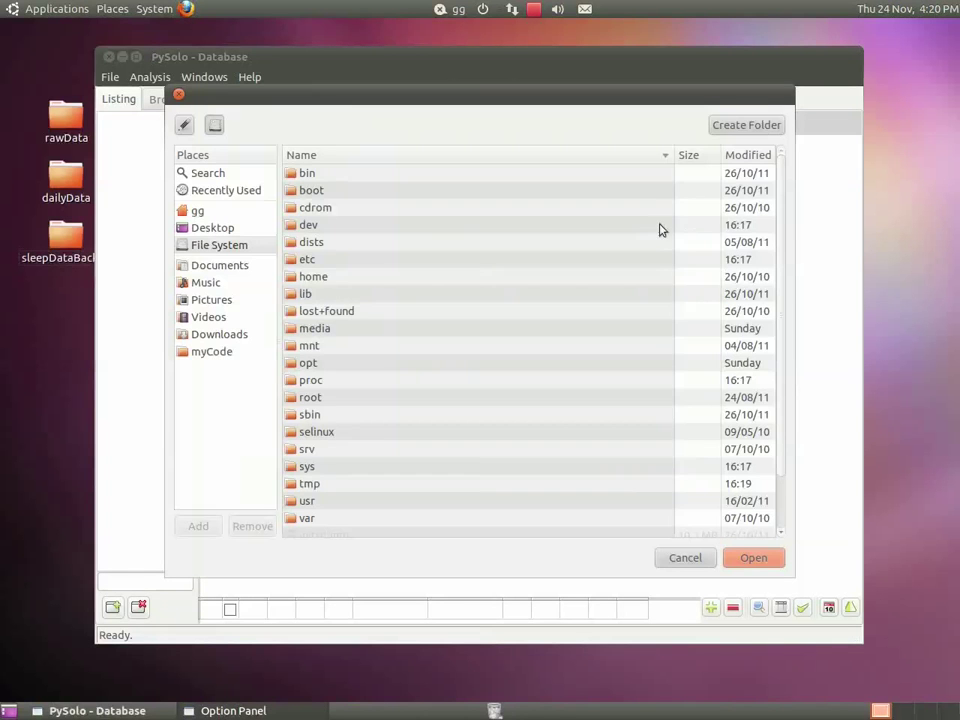
pyautogui.click(236, 230)
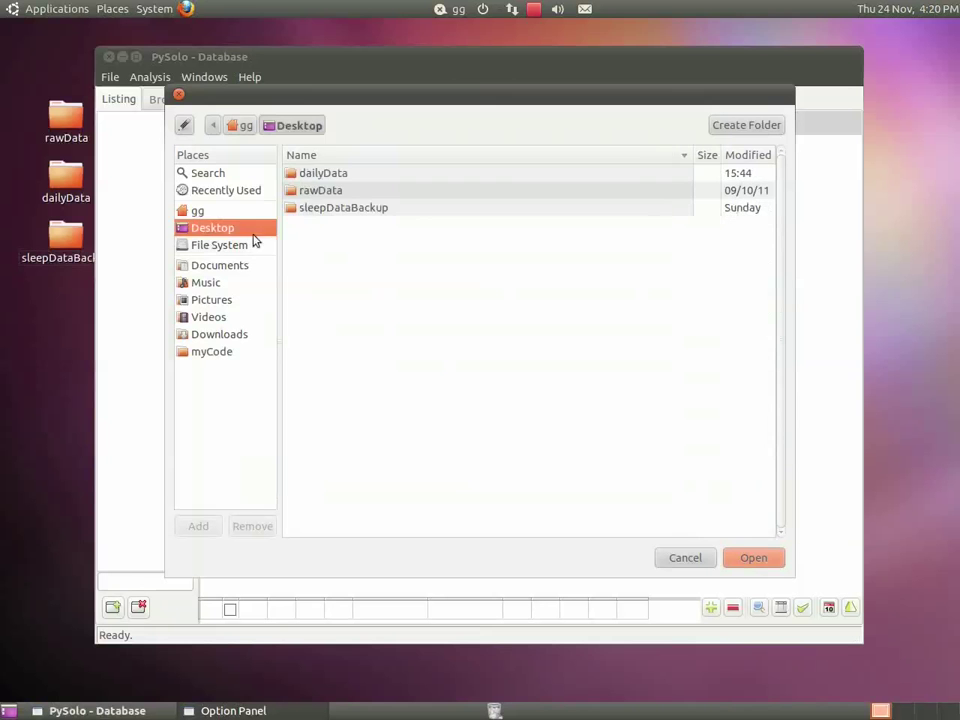
pyautogui.click(312, 173)
pyautogui.doubleClick(312, 173)
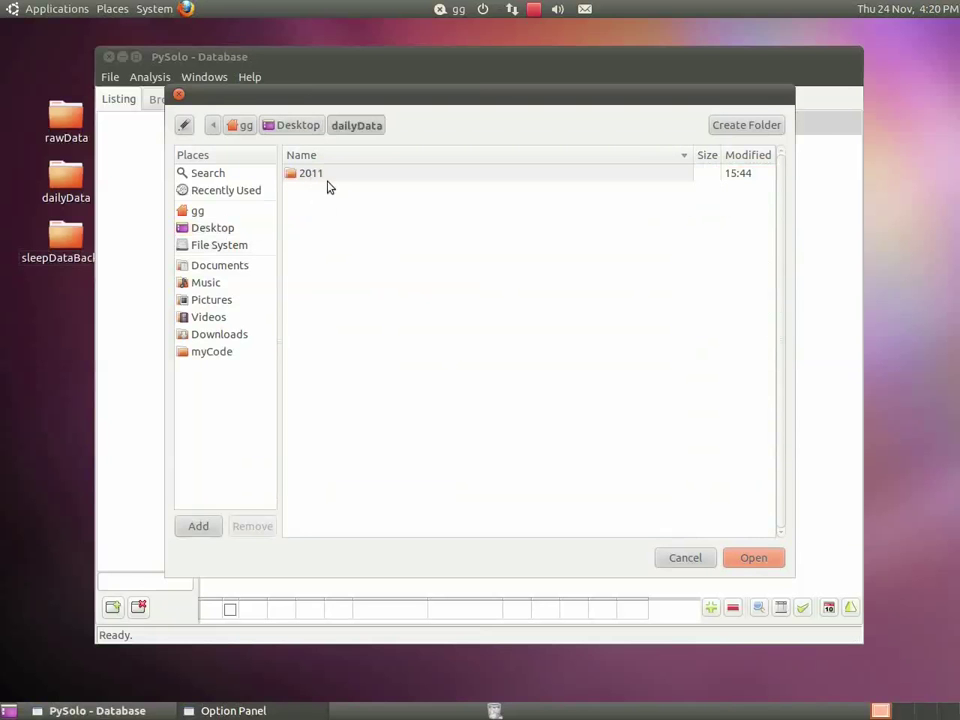
pyautogui.click(760, 560)
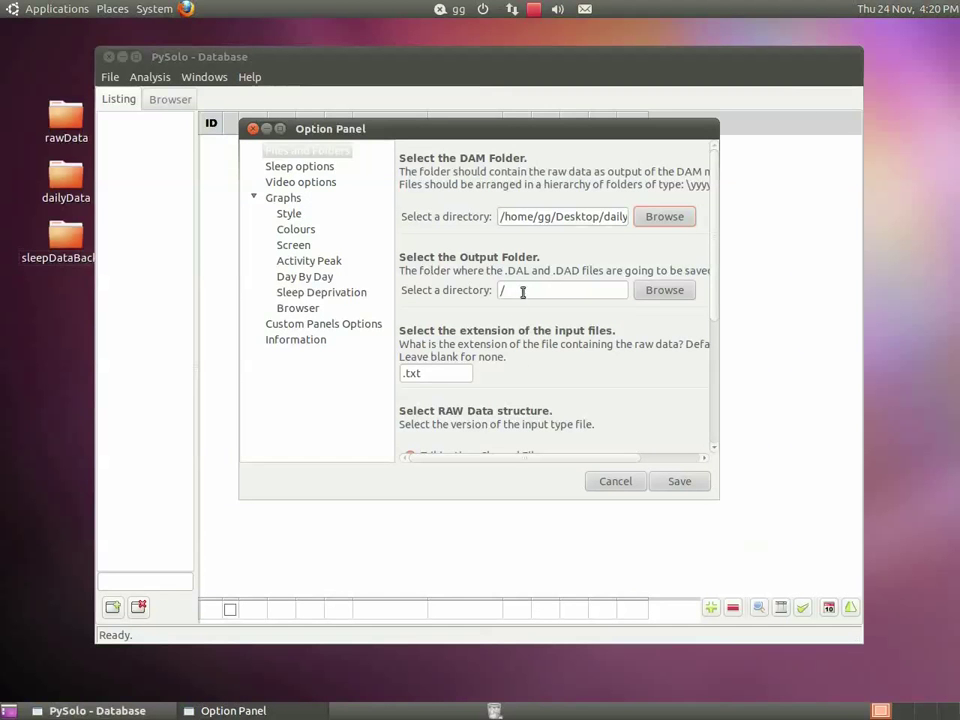
# - Create a folder named processedData in Documents and set it as the output folder
pyautogui.click(666, 294)
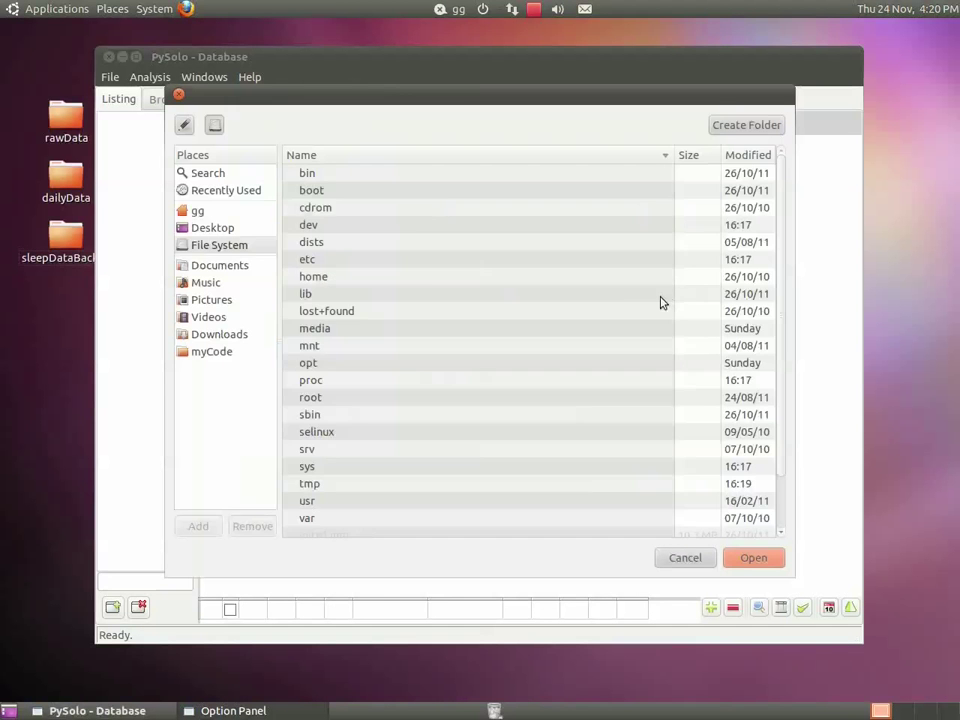
pyautogui.click(214, 228)
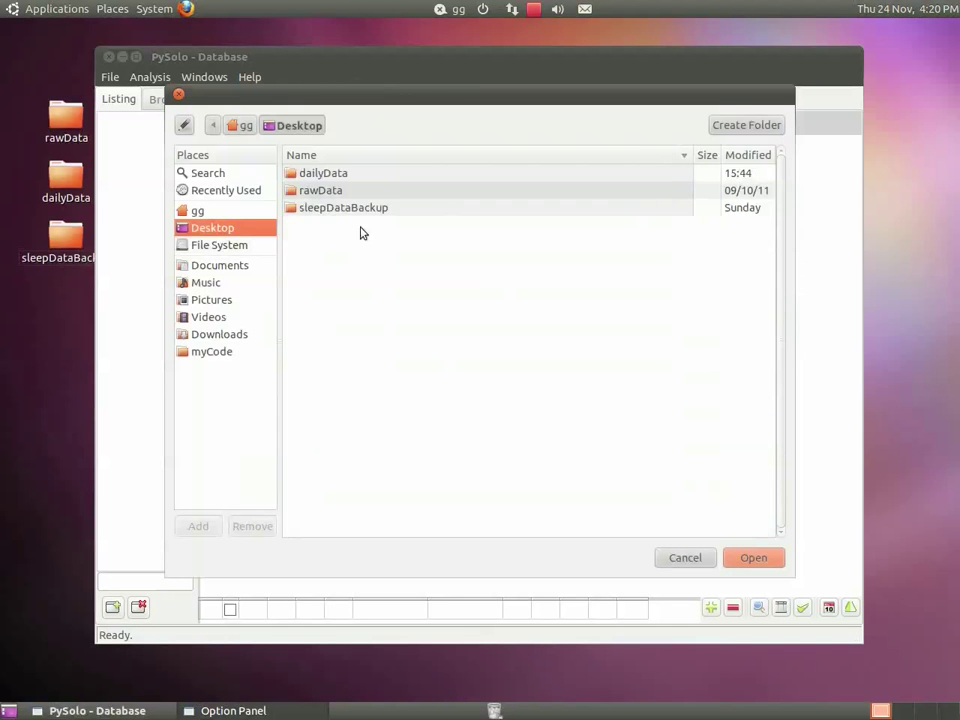
pyautogui.click(222, 266)
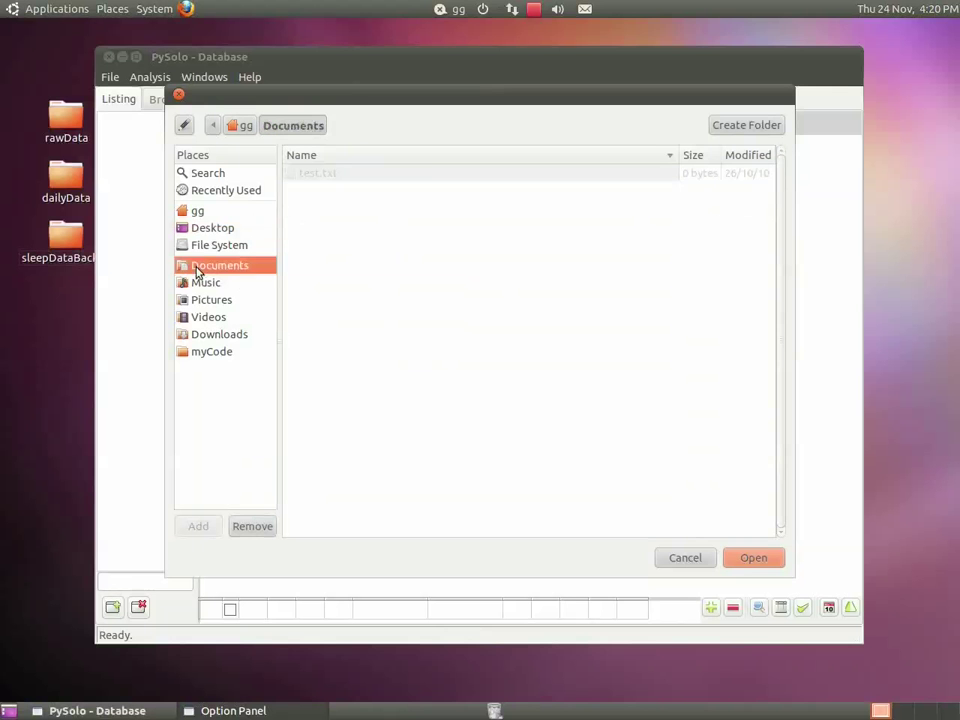
pyautogui.rightClick(323, 233)
pyautogui.click(718, 133)
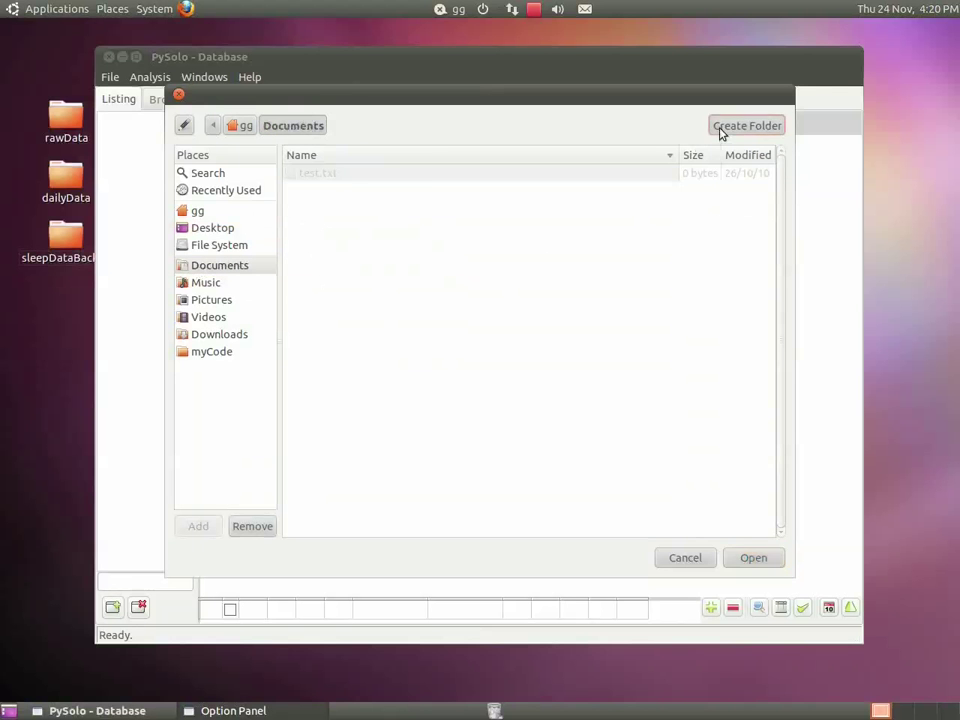
pyautogui.click(718, 133)
pyautogui.write('roc')
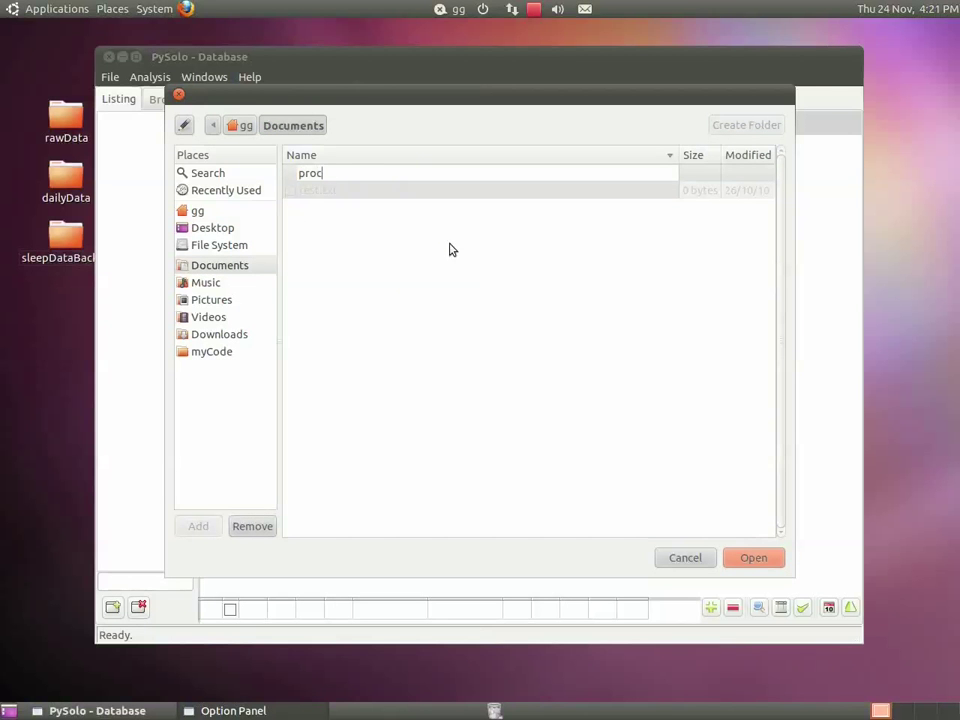
pyautogui.write('rocessedData')
pyautogui.press('Return')
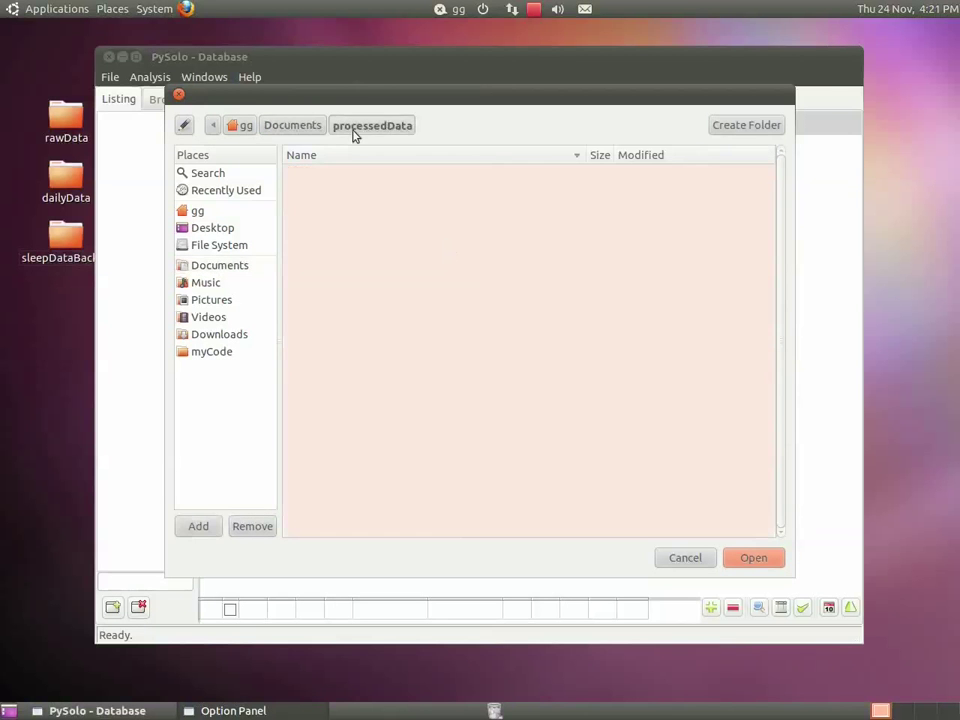
pyautogui.click(753, 557)
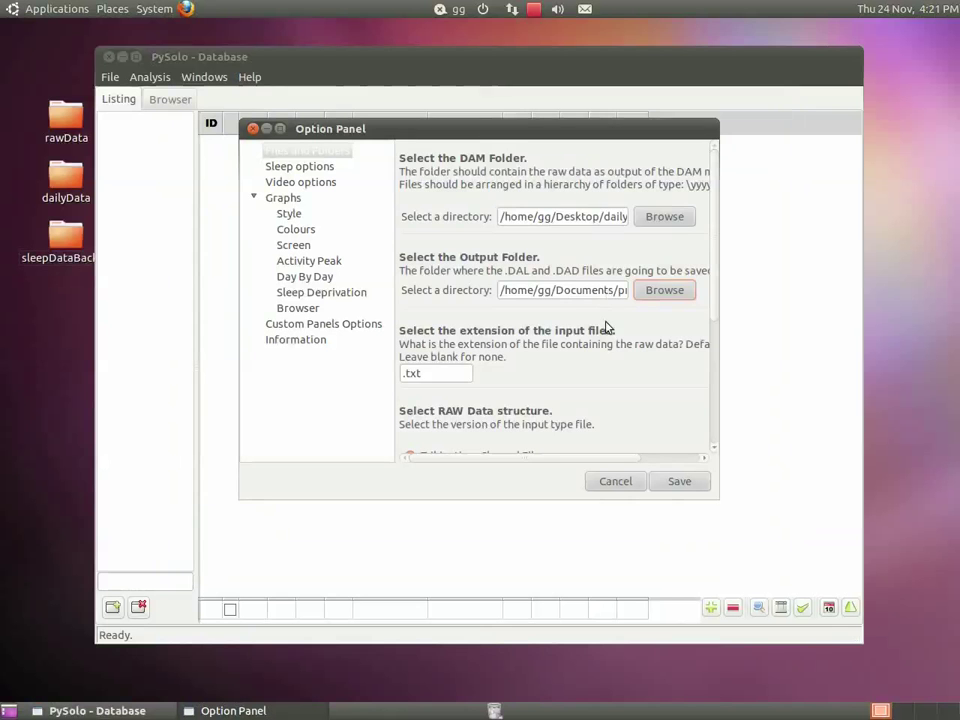
# - Set the RAW data structure to pySolo Video - Virtual Beam Split
pyautogui.scroll(-3, 499, 358)
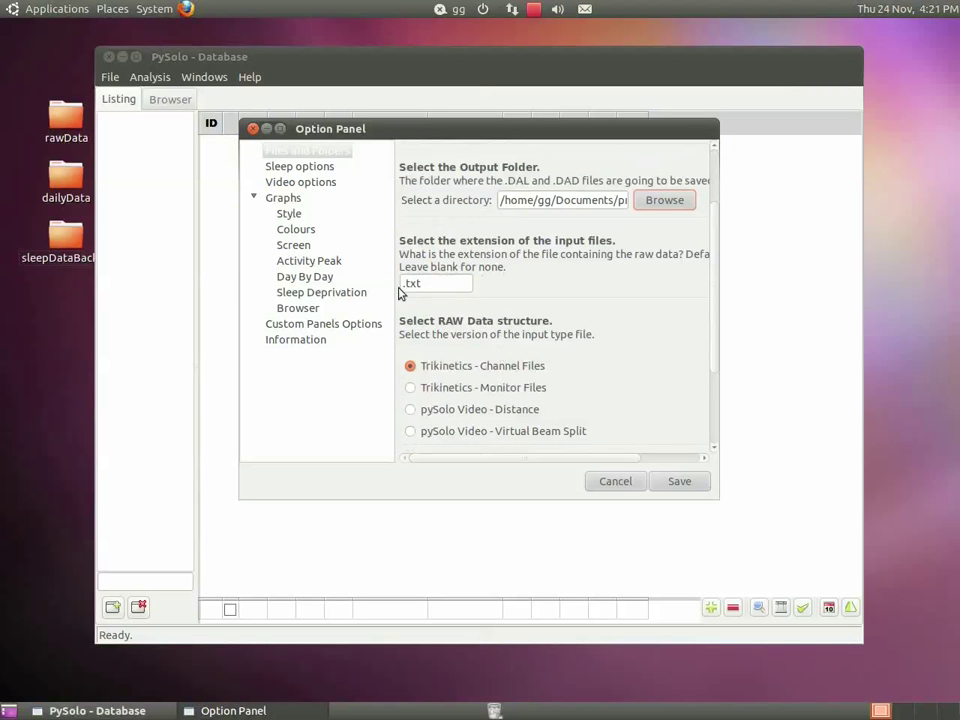
pyautogui.scroll(-4, 600, 332)
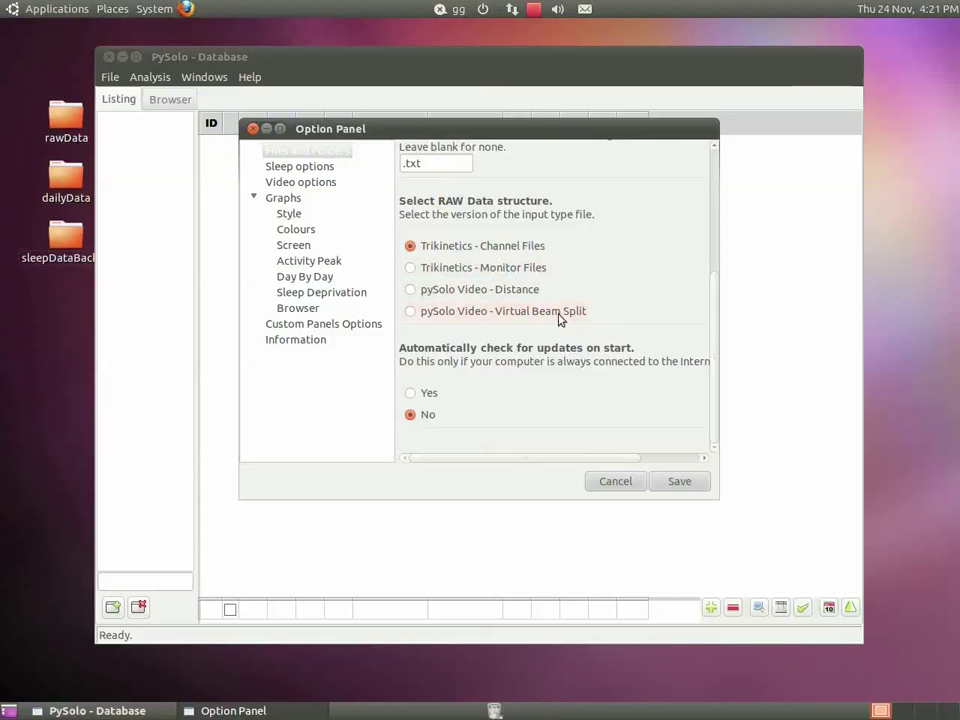
pyautogui.click(413, 314)
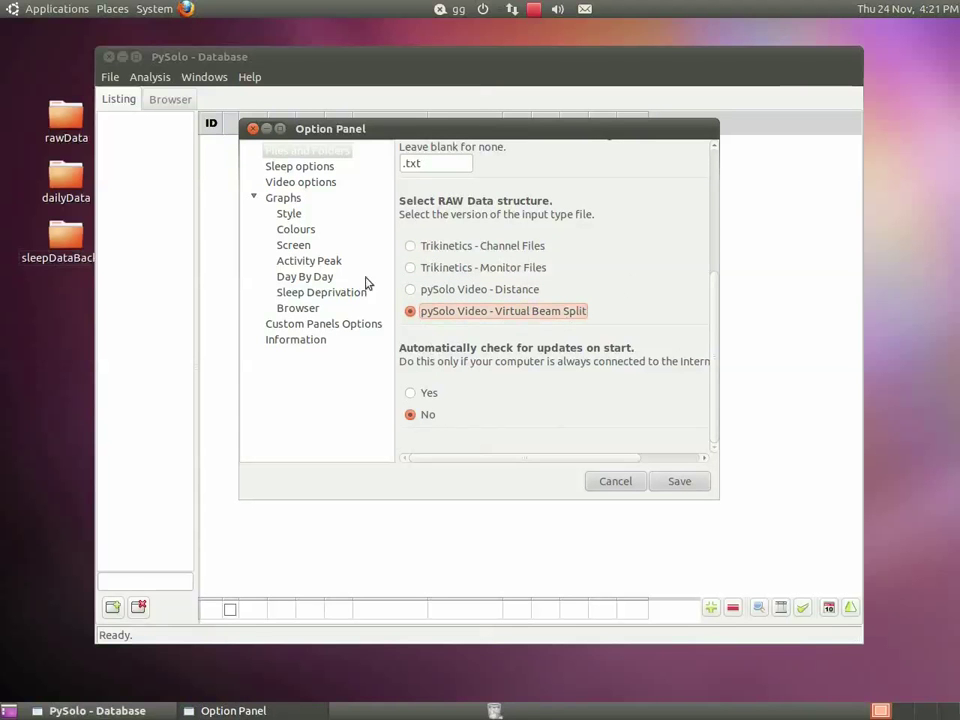
# - Review the sleep, graph, colour and Day By Day options, and save the option settings
pyautogui.click(303, 171)
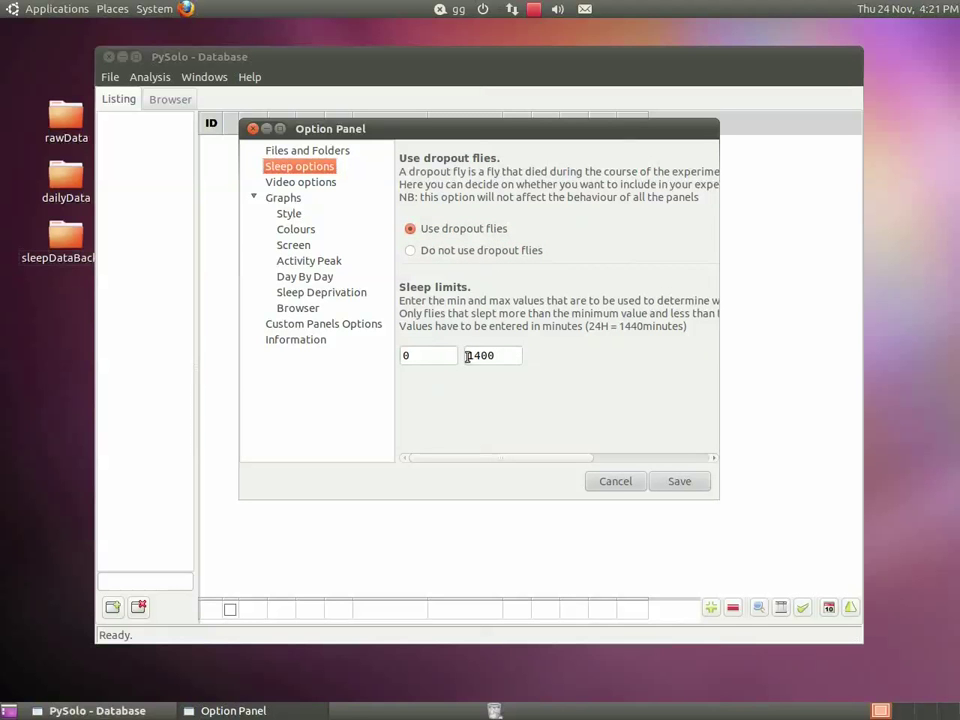
pyautogui.click(293, 200)
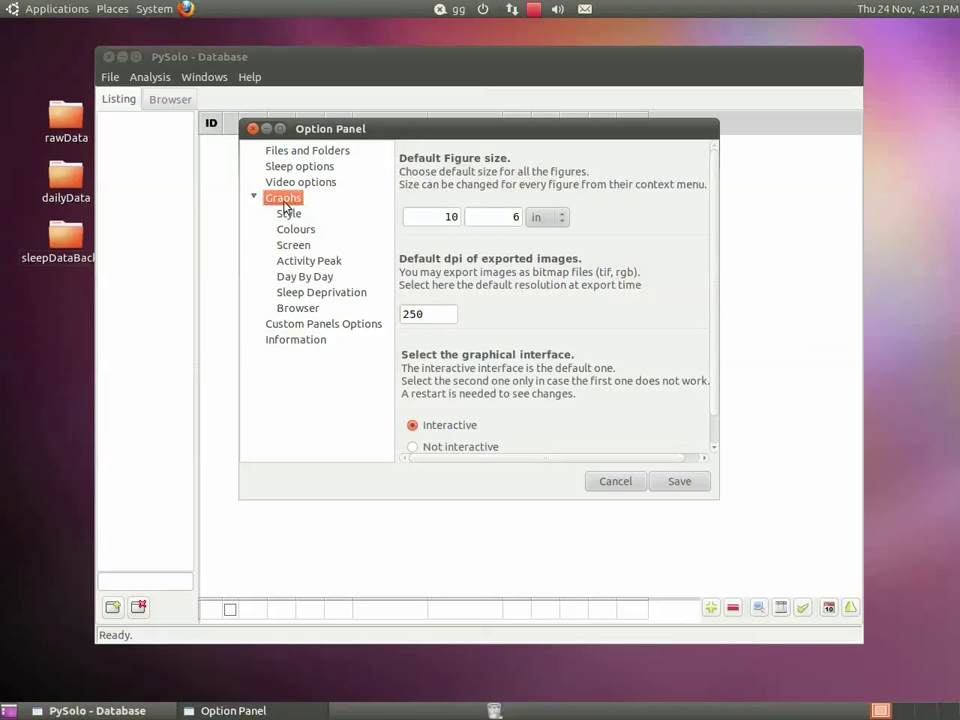
pyautogui.scroll(-1, 544, 286)
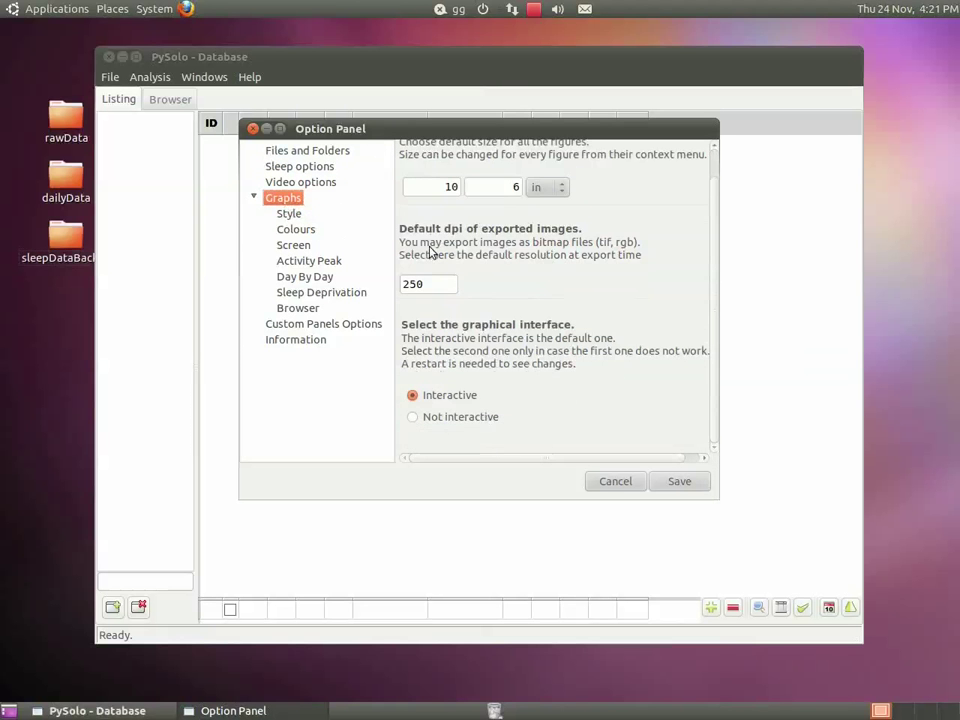
pyautogui.click(292, 230)
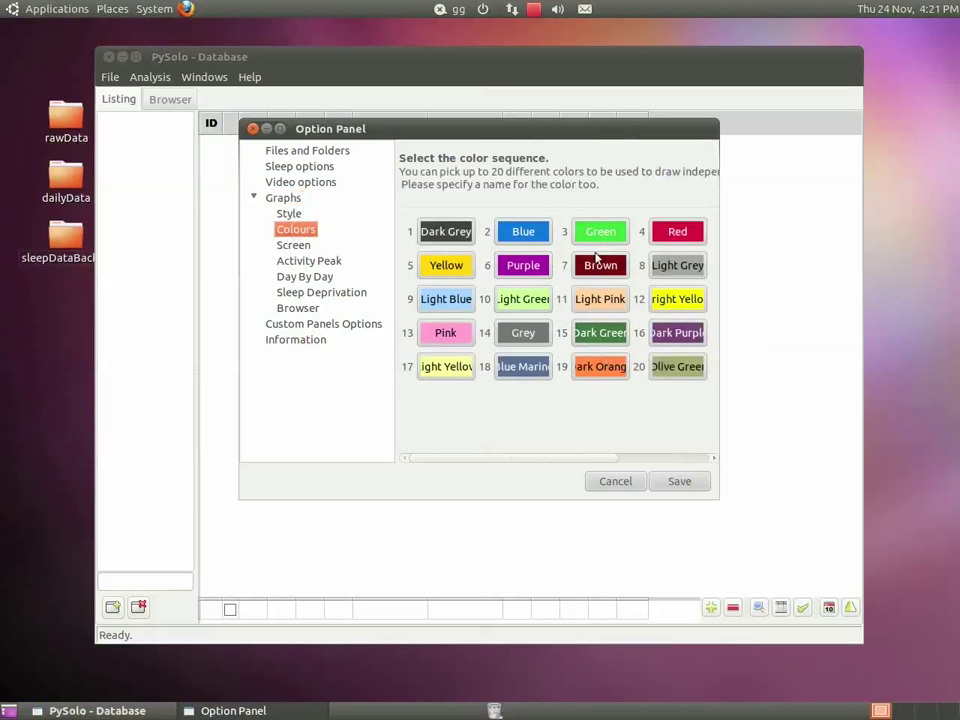
pyautogui.click(308, 276)
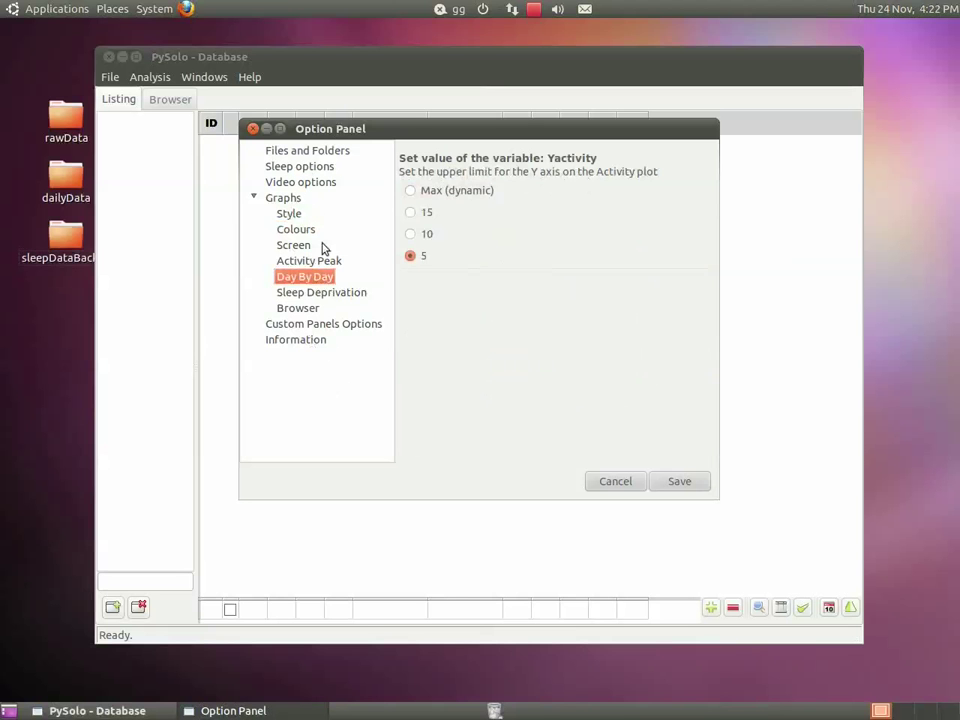
pyautogui.click(666, 486)
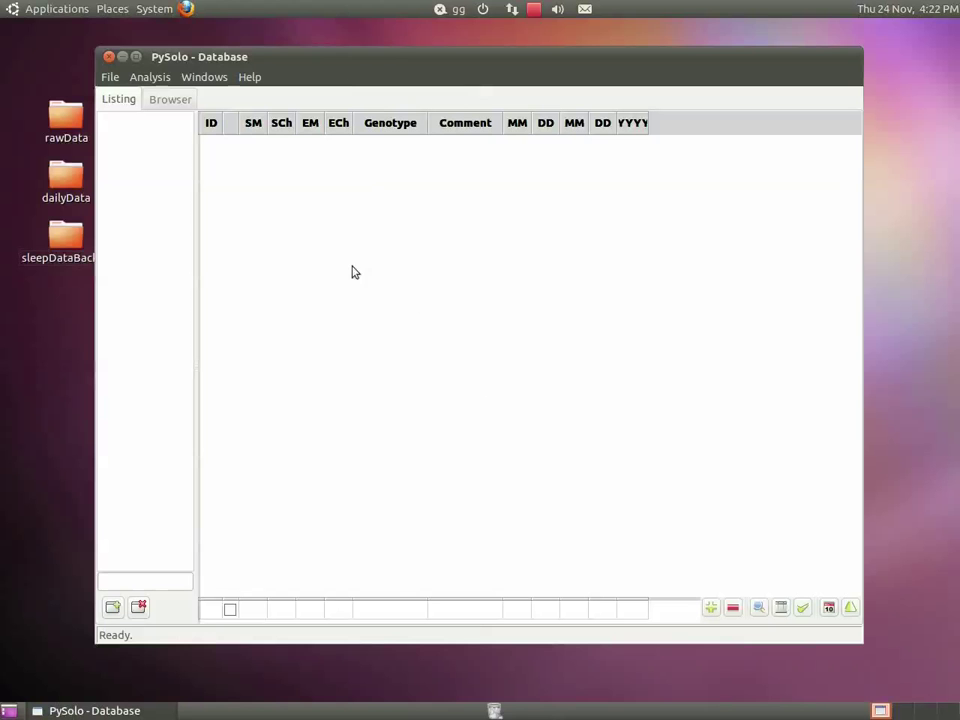
# - Add four empty rows to the database listing
pyautogui.click(709, 607)
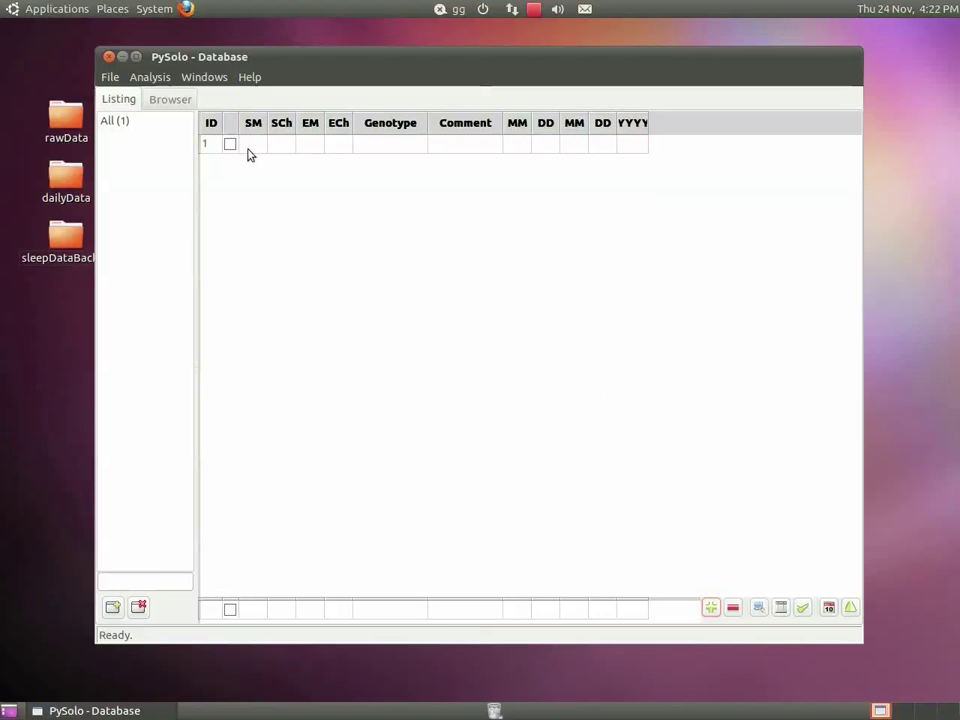
pyautogui.click(709, 607)
pyautogui.click(709, 607)
pyautogui.click(709, 607)
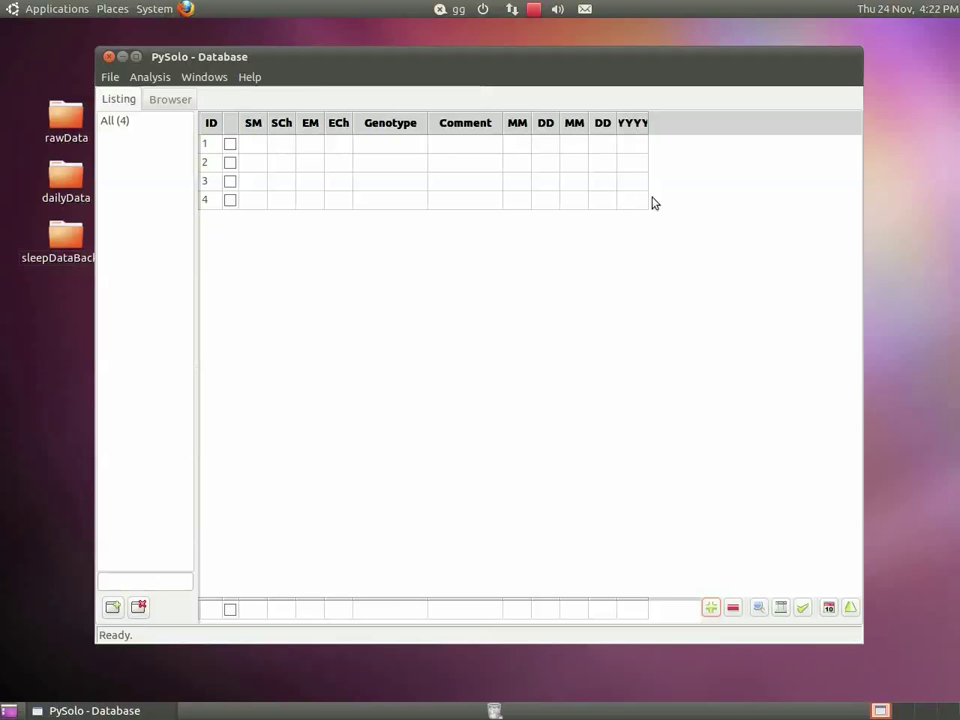
# - Fill row 1 with start monitor 1, start channel 1, end monitor 1 and end channel 13
pyautogui.click(250, 146)
pyautogui.write('1')
pyautogui.click(279, 146)
pyautogui.write('1')
pyautogui.click(302, 144)
pyautogui.write('1')
pyautogui.click(336, 145)
pyautogui.write('1')
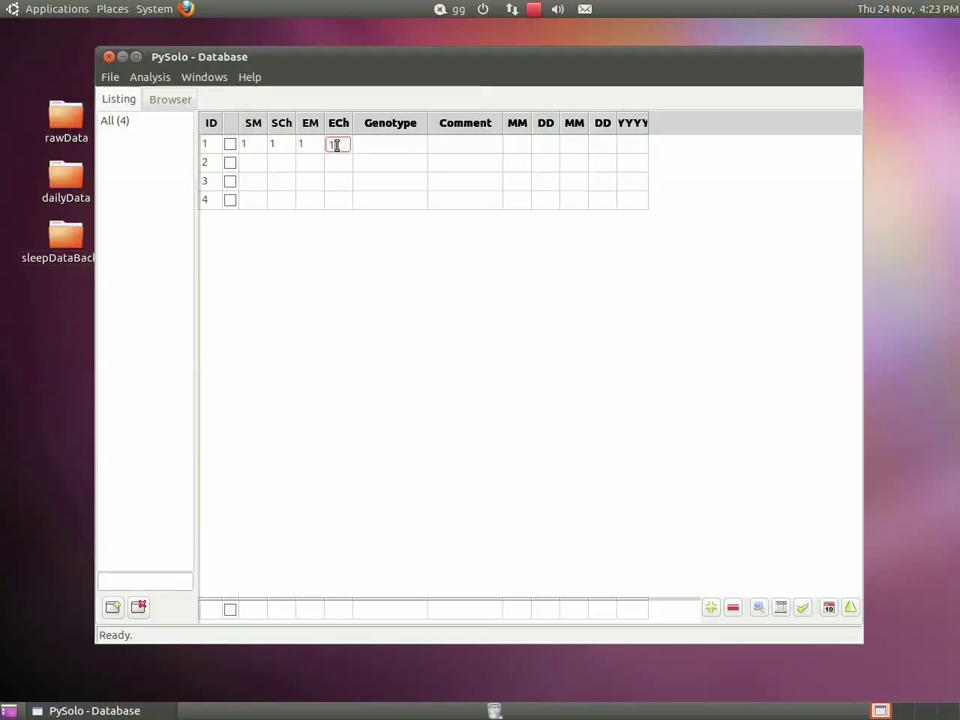
pyautogui.write('3')
# - Enter the genotype MutantA and the comment "male, 5 days old" in row 1
pyautogui.click(375, 147)
pyautogui.write('MutantA')
pyautogui.click(455, 147)
pyautogui.write('male 5 days old')
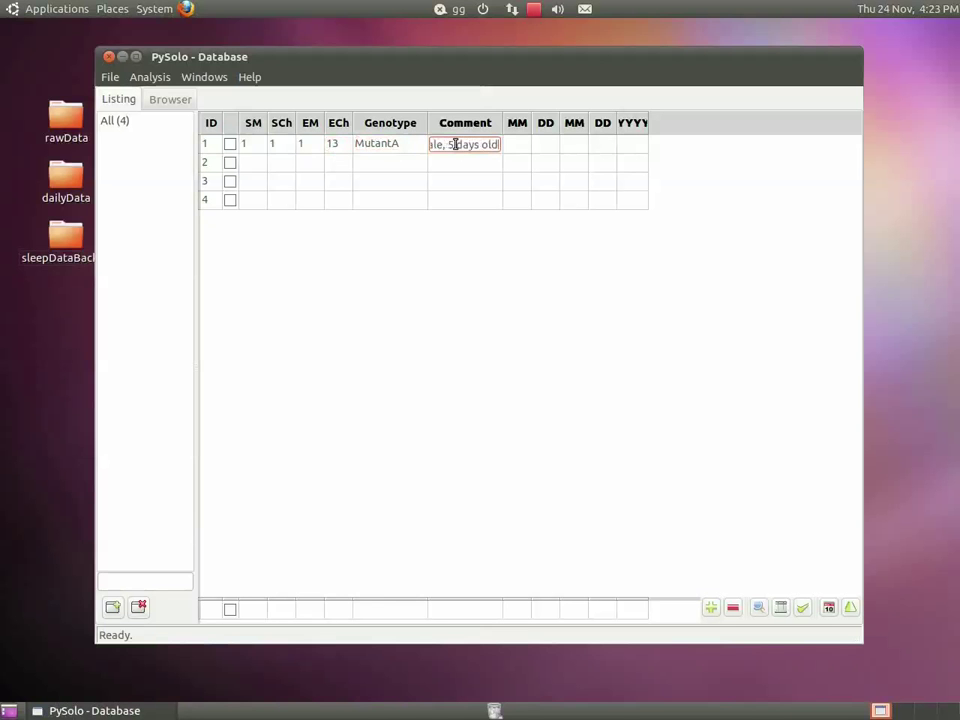
# - Set row 1's date range to 06/19 through 06/21, year 2011
pyautogui.click(514, 146)
pyautogui.write('06')
pyautogui.press('Tab')
pyautogui.write('19')
pyautogui.press('Tab')
pyautogui.write('06')
pyautogui.press('Tab')
pyautogui.write('21')
pyautogui.press('Tab')
pyautogui.write('2011')
# - Fill row 2 with start monitor 1, start channel 14, end monitor 1 and end channel 32
pyautogui.click(247, 163)
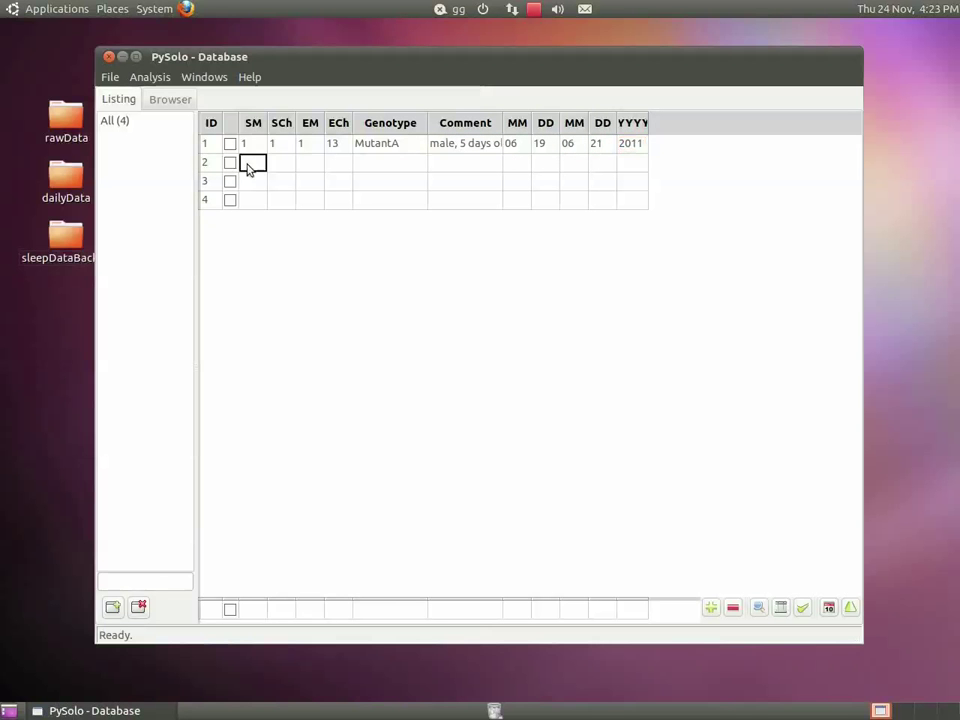
pyautogui.write('1')
pyautogui.press('Tab')
pyautogui.write('14')
pyautogui.press('Tab')
pyautogui.write('1')
pyautogui.press('Tab')
pyautogui.write('32')
pyautogui.press('Tab')
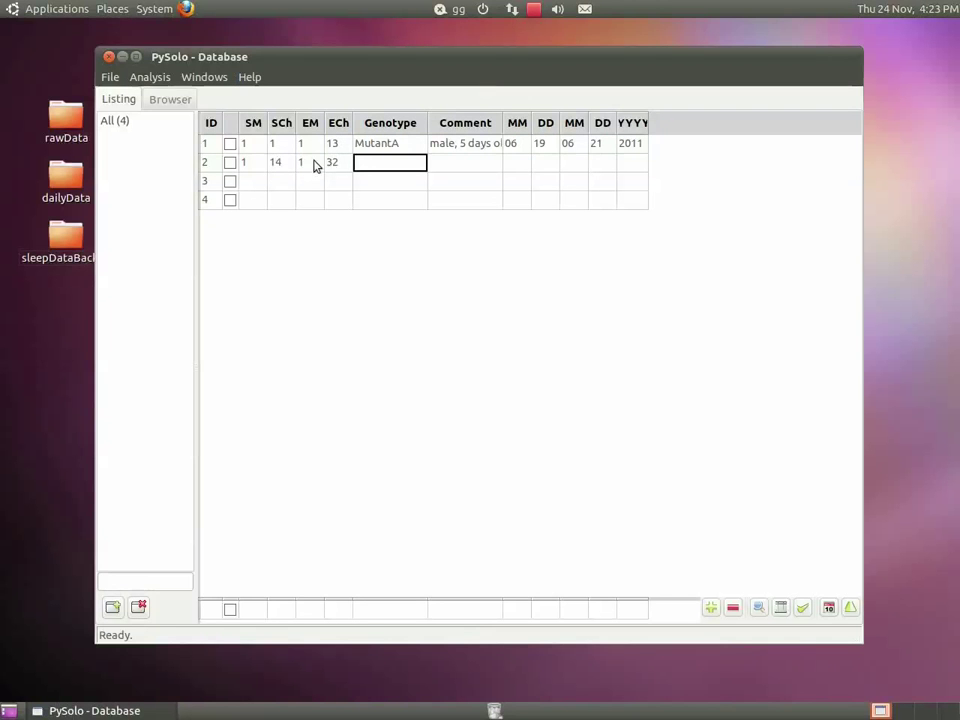
# - Enter the genotype CantonS and the comment "comment" in row 2
pyautogui.click(401, 162)
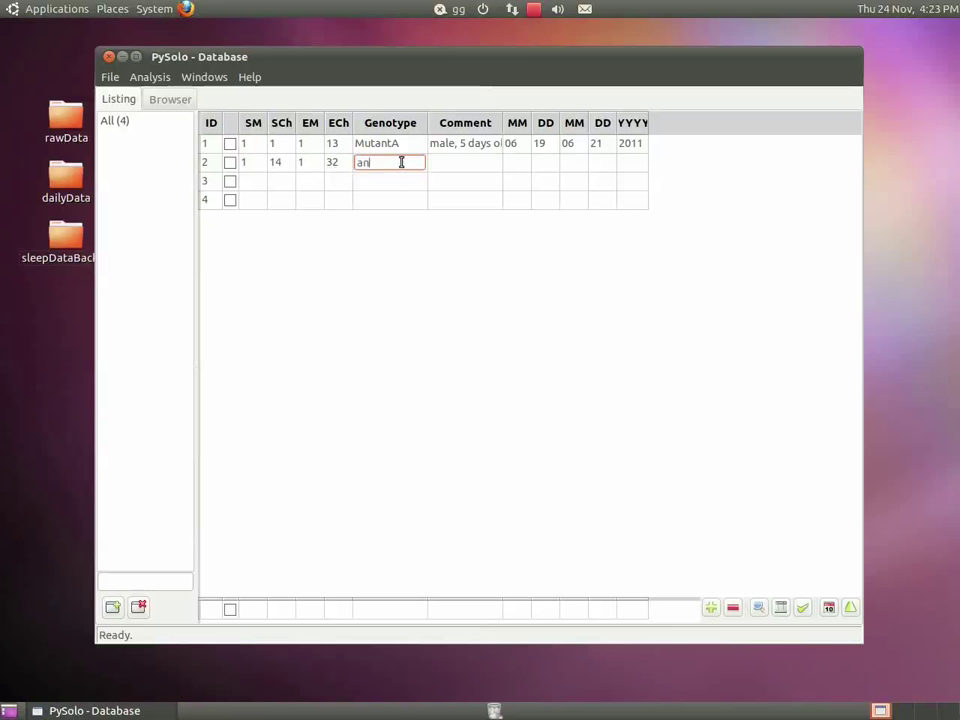
pyautogui.write('CantonS')
pyautogui.press('Tab')
pyautogui.write('comment')
pyautogui.press('Tab')
# - Set row 2's date range to 06/19 through 06/21, year 2011
pyautogui.write('06')
pyautogui.press('Tab')
pyautogui.write('19')
pyautogui.press('Tab')
pyautogui.write('06')
pyautogui.press('Tab')
pyautogui.write('21')
pyautogui.press('Tab')
pyautogui.write('2011')
pyautogui.press('Return')
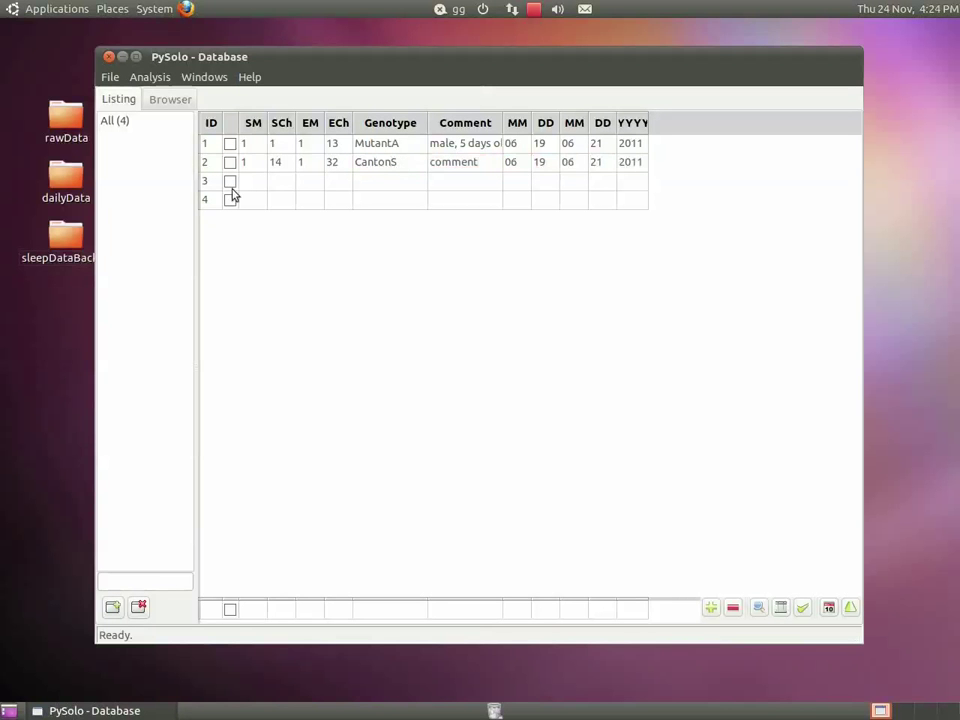
# - Fill row 3 with start monitor 2, channel 1, end monitor 2, channel 16 and the genotype MutantB
pyautogui.click(250, 184)
pyautogui.write('2')
pyautogui.press('Tab')
pyautogui.write('1')
pyautogui.press('Tab')
pyautogui.write('2')
pyautogui.press('Tab')
pyautogui.write('1')
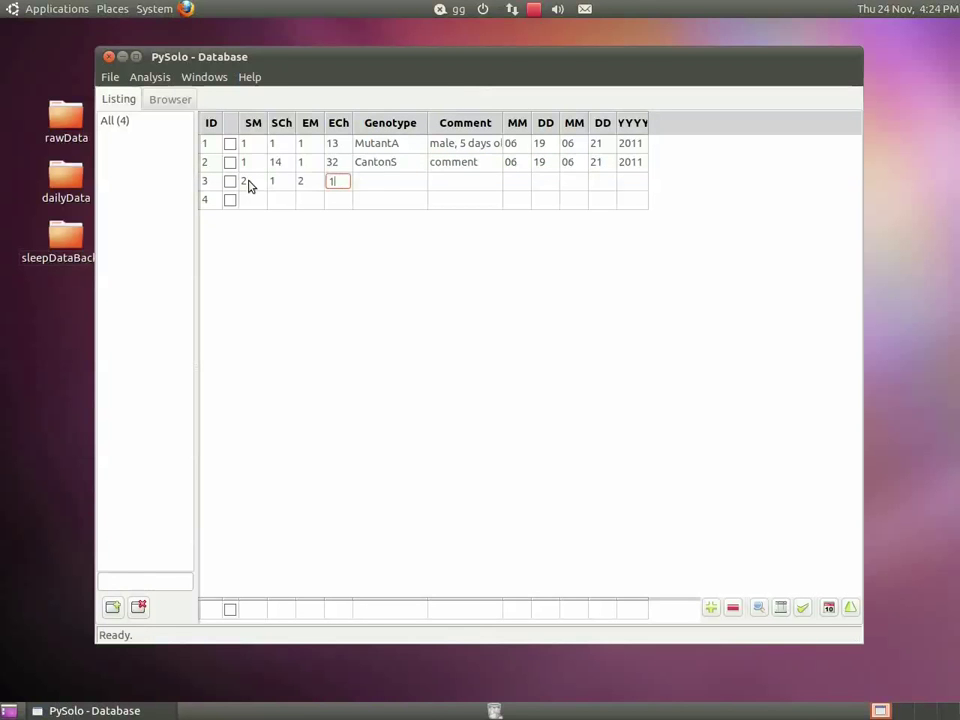
pyautogui.write('6MutantB')
pyautogui.press('Tab')
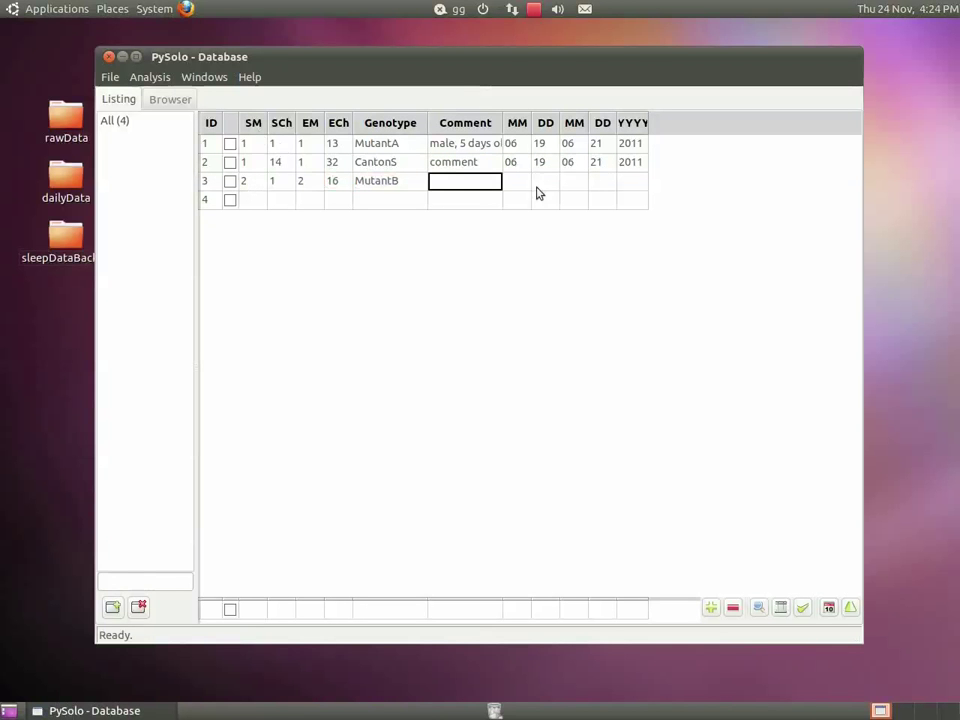
# - Fill row 4 with start monitor 2, channel 17, end monitor 2, channel 32 and the genotype MutantC
pyautogui.click(259, 200)
pyautogui.write('2')
pyautogui.press('Tab')
pyautogui.write('17')
pyautogui.press('Tab')
pyautogui.write('2')
pyautogui.press('Tab')
pyautogui.write('32MutantC')
pyautogui.press('Tab')
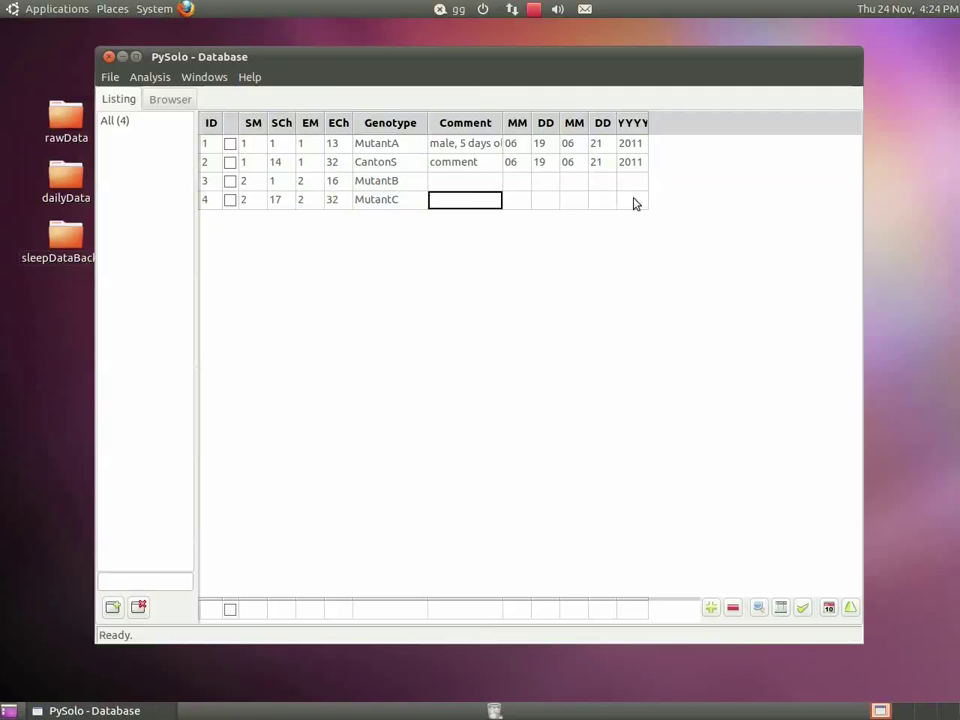
# - Check rows 3 and 4 and batch-apply the date range 06/19 through 06/21, year 2011, to both
pyautogui.click(230, 181)
pyautogui.click(230, 199)
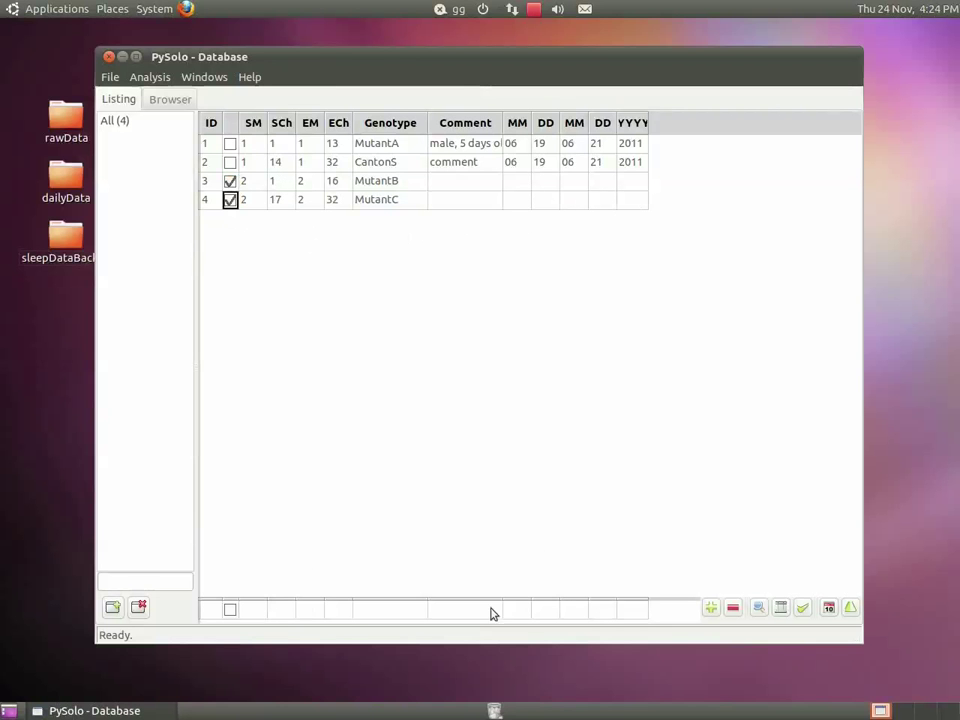
pyautogui.click(525, 612)
pyautogui.write('06')
pyautogui.press('Tab')
pyautogui.write('19')
pyautogui.press('Tab')
pyautogui.write('06')
pyautogui.press('Tab')
pyautogui.write('21')
pyautogui.press('Tab')
pyautogui.write('2011')
pyautogui.click(850, 608)
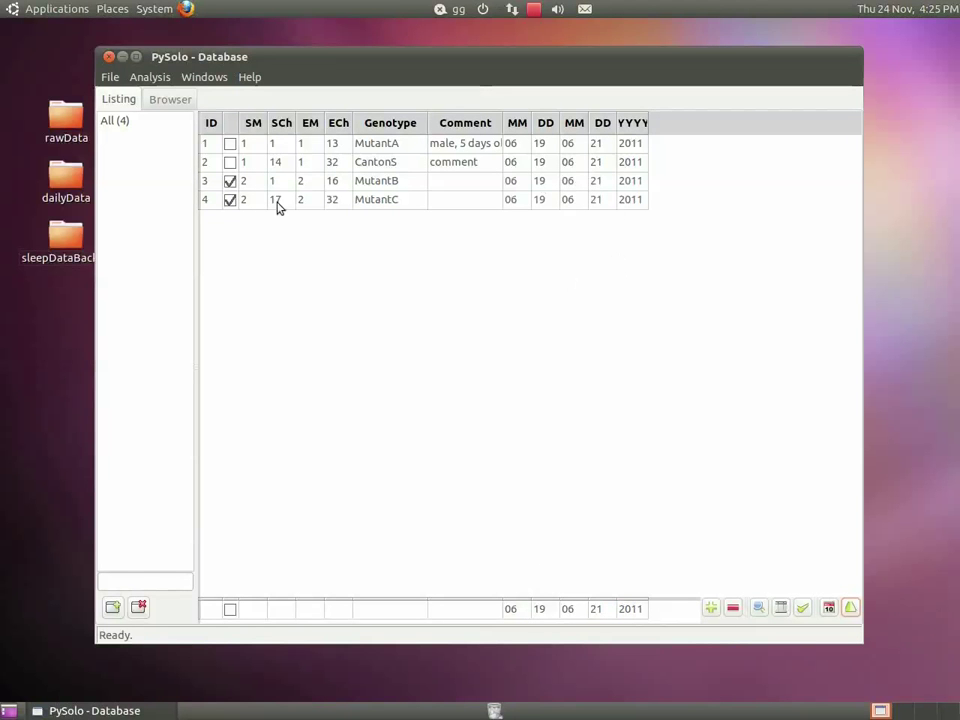
# - Leave only the CantonS row checked and add the tag WildType to it
pyautogui.click(231, 181)
pyautogui.click(231, 199)
pyautogui.click(231, 162)
pyautogui.click(149, 582)
pyautogui.write('WildType')
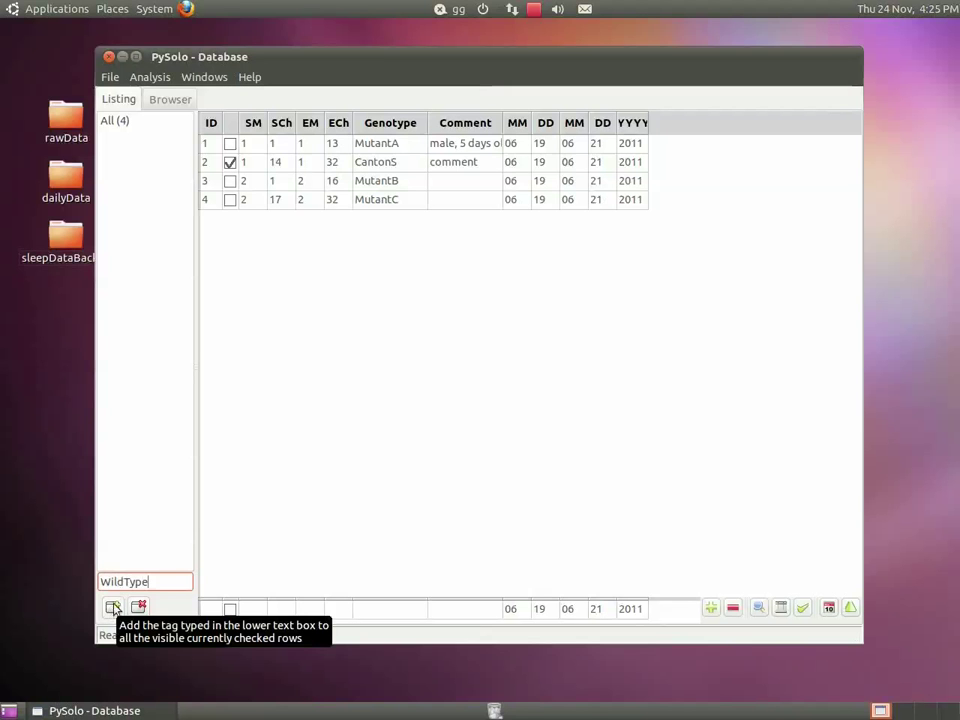
pyautogui.click(112, 608)
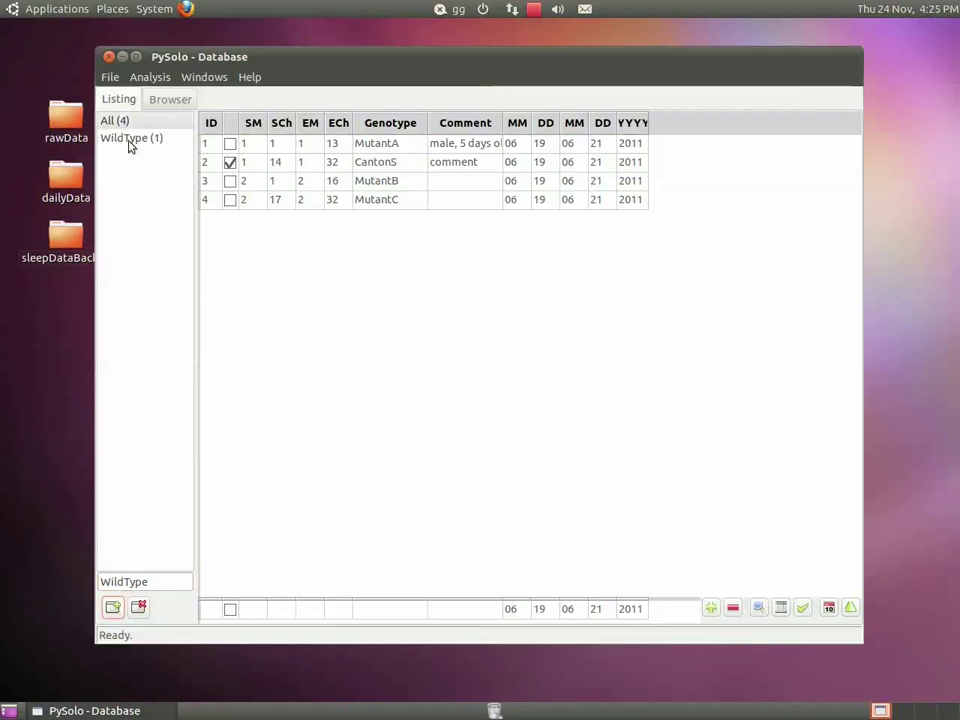
# - Uncheck CantonS, check the MutantA, MutantB and MutantC rows, and add the tag Mutant to them
pyautogui.click(231, 164)
pyautogui.click(232, 145)
pyautogui.click(231, 182)
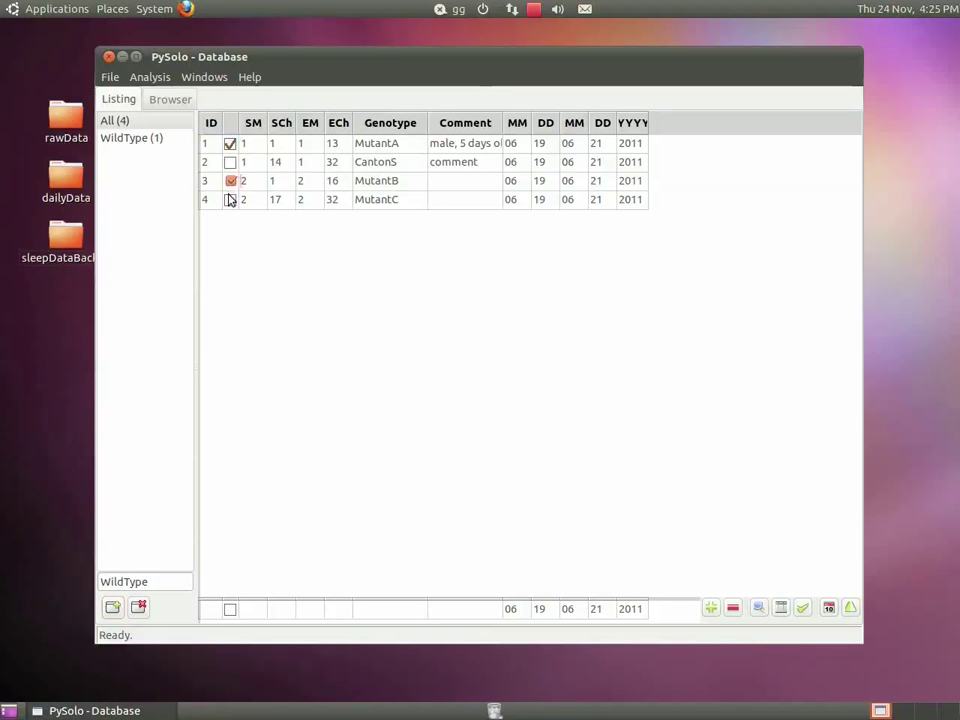
pyautogui.doubleClick(158, 583)
pyautogui.write('Mutant')
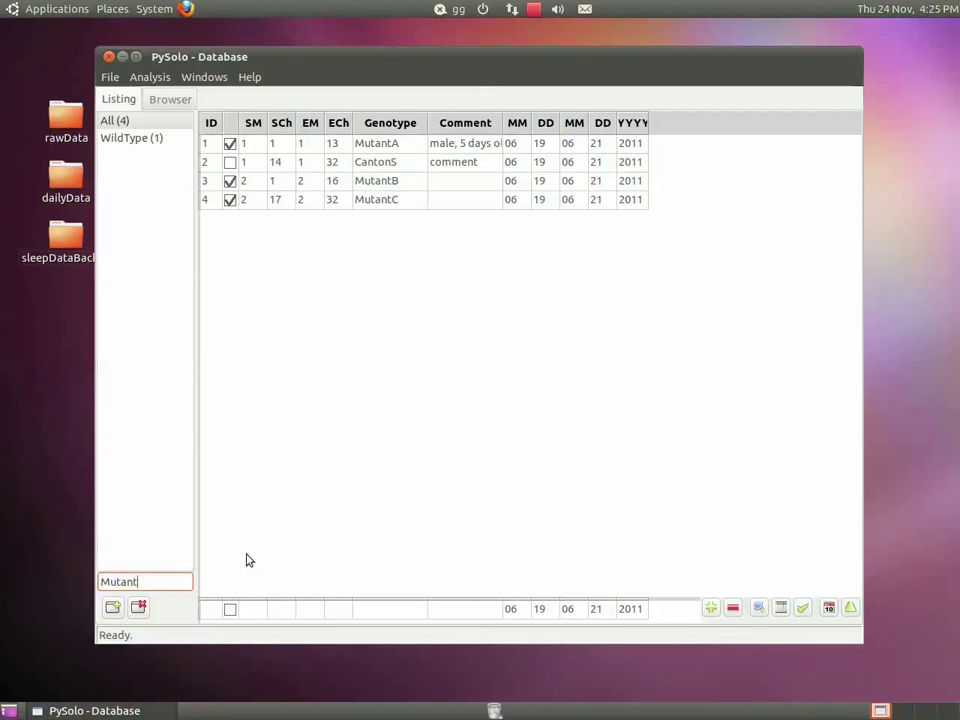
pyautogui.click(111, 608)
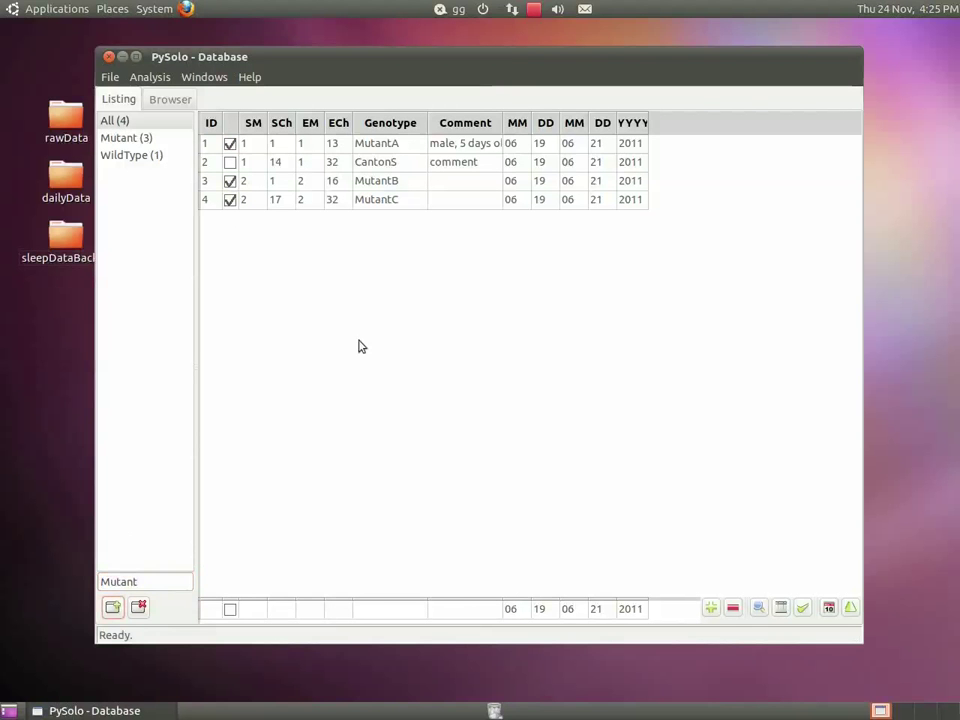
# - Filter the listing by the Mutant tag and uncheck its three rows, view the WildType group, and return to all entries
pyautogui.click(140, 139)
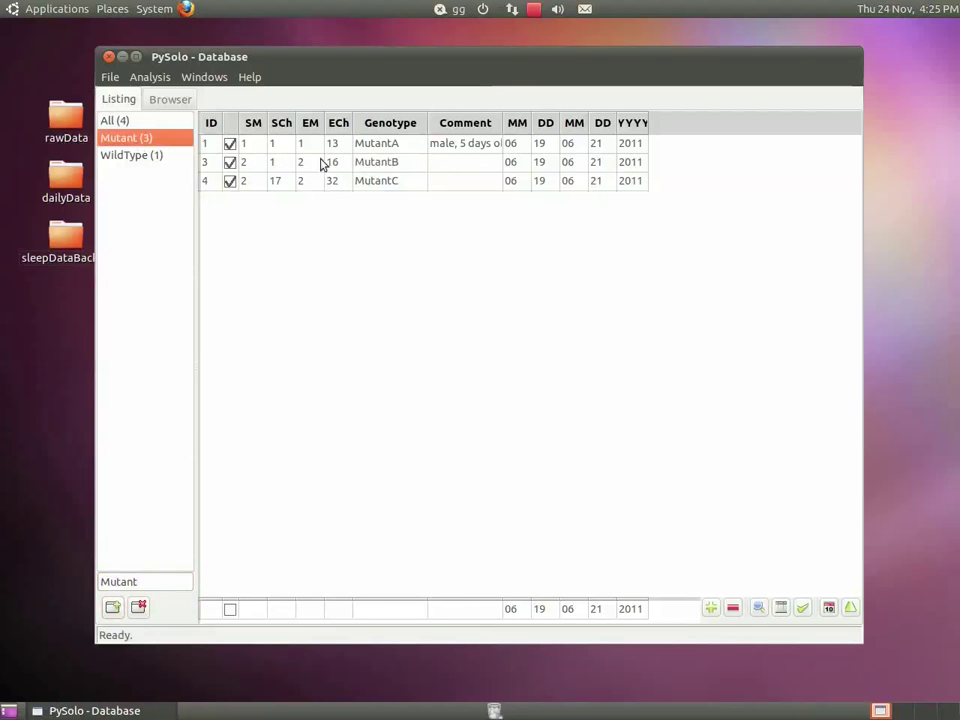
pyautogui.click(230, 144)
pyautogui.click(230, 162)
pyautogui.click(230, 181)
pyautogui.click(128, 155)
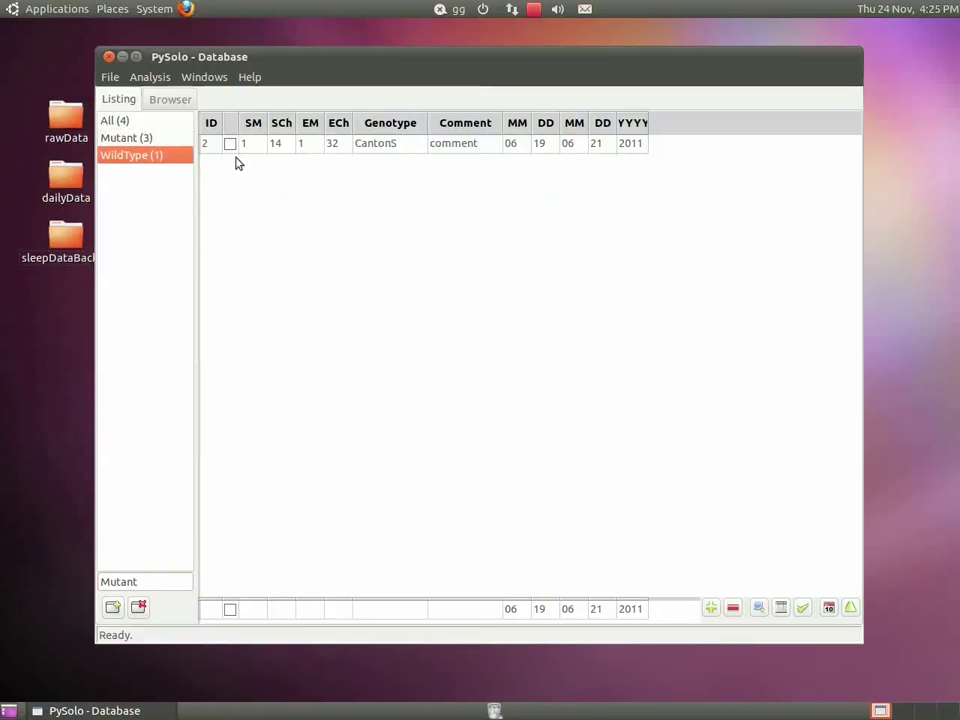
pyautogui.click(115, 121)
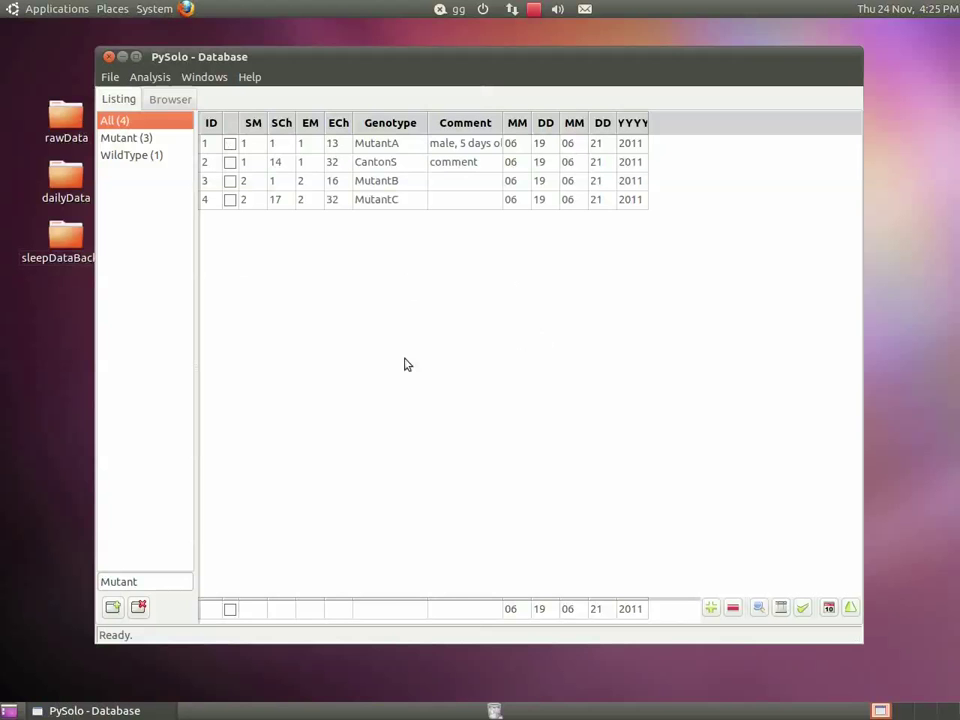
# - Save the database on the Desktop under the name main_database
pyautogui.click(108, 78)
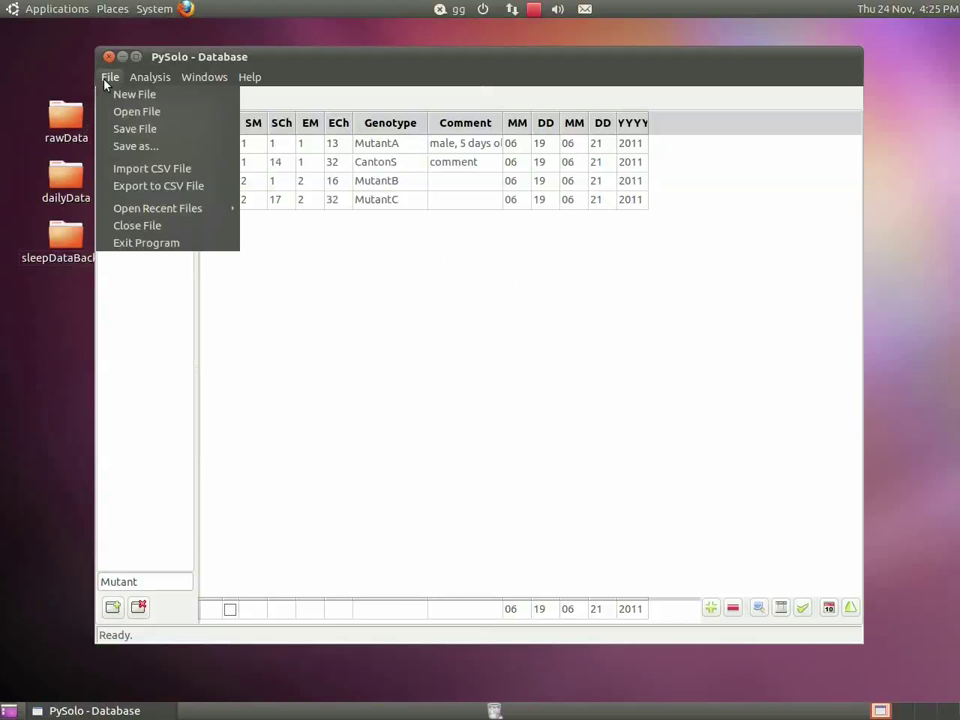
pyautogui.click(137, 128)
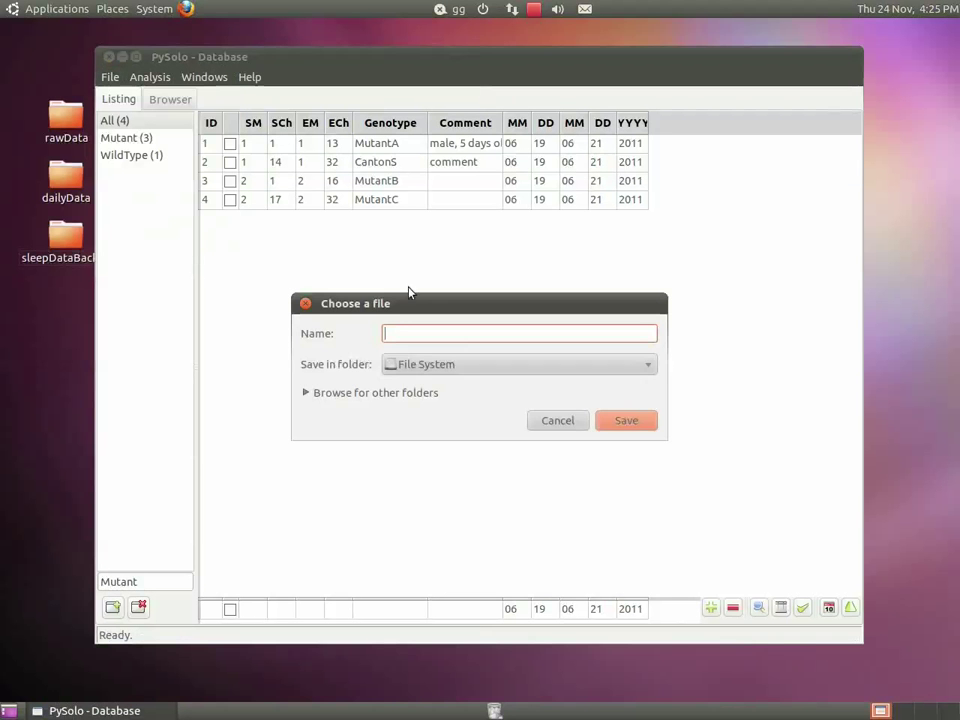
pyautogui.click(429, 365)
pyautogui.click(420, 338)
pyautogui.write('database')
pyautogui.press('Home')
pyautogui.write('main_')
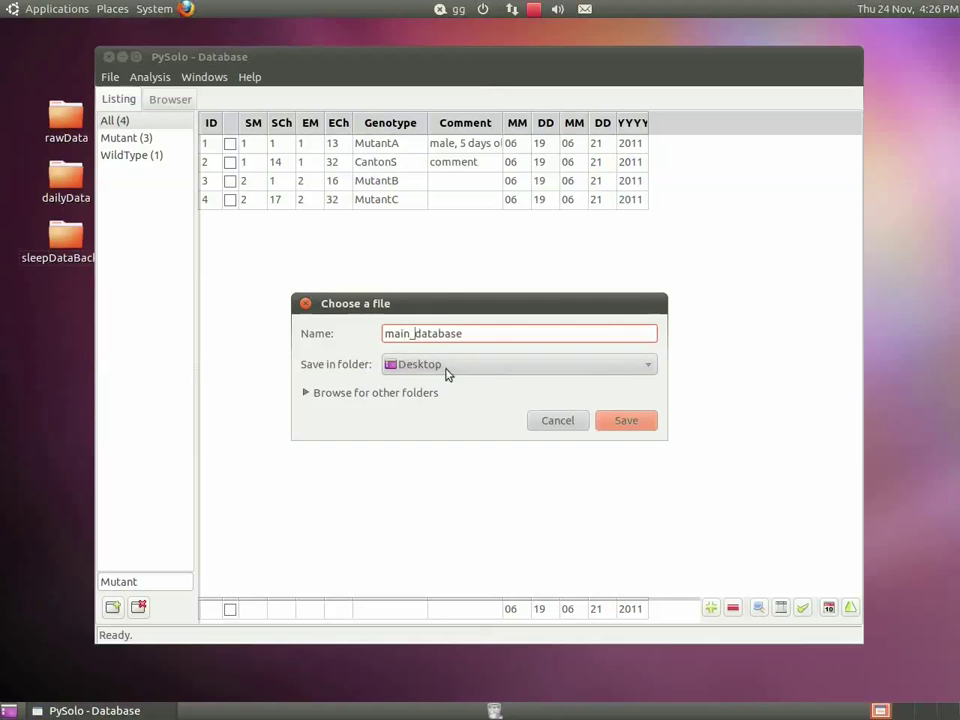
pyautogui.click(630, 420)
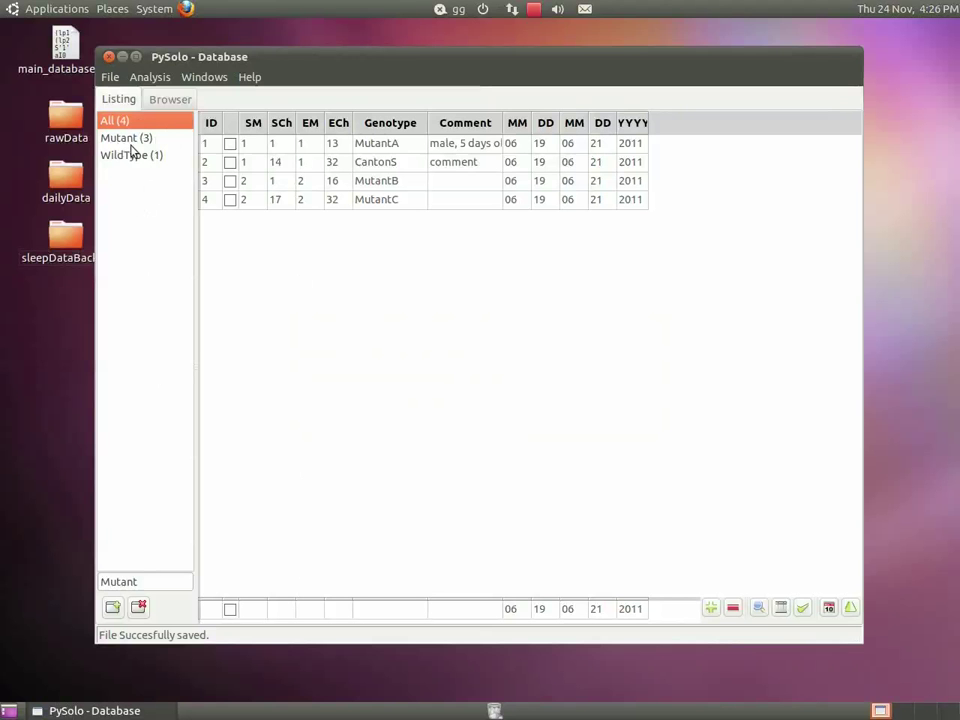
# - Check all four genotype rows and test whether their raw data files are present
pyautogui.click(230, 143)
pyautogui.click(230, 162)
pyautogui.click(230, 181)
pyautogui.click(230, 199)
pyautogui.click(150, 77)
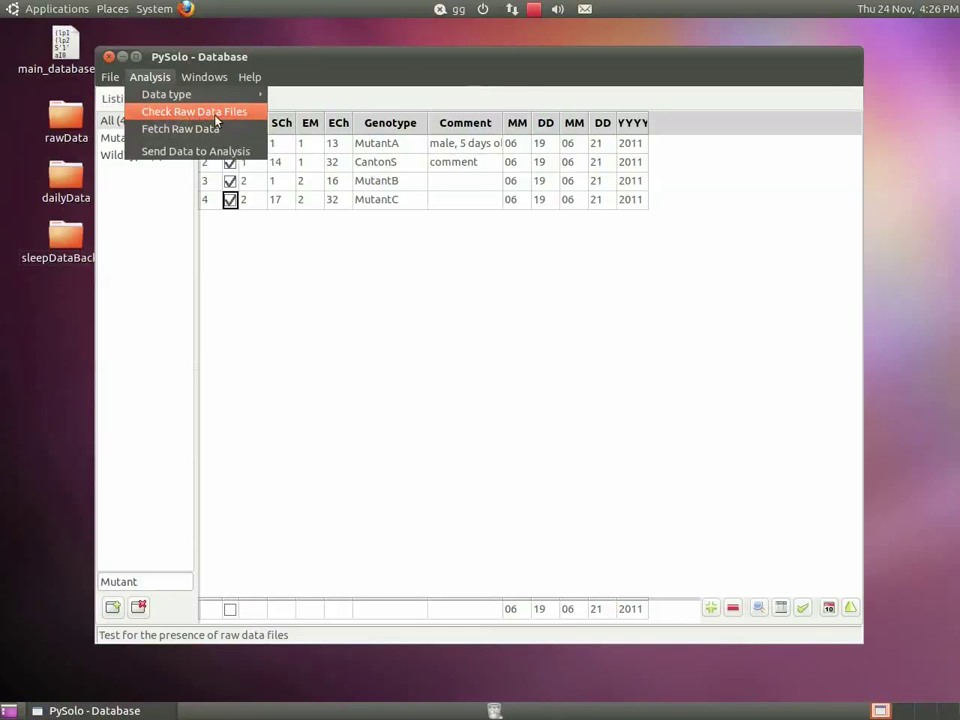
pyautogui.click(186, 116)
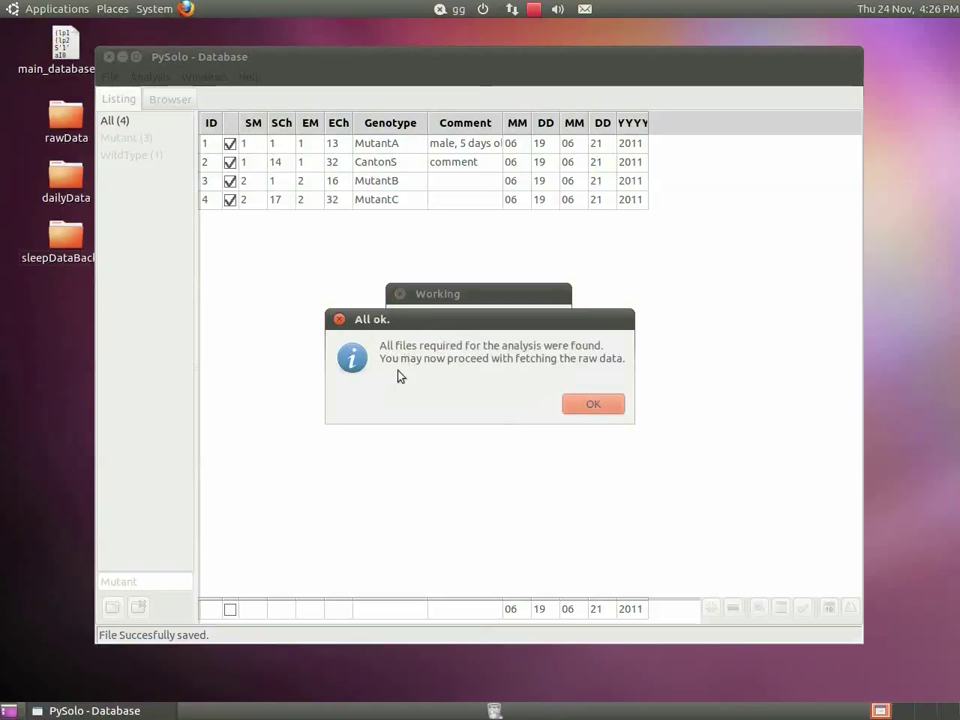
pyautogui.click(599, 416)
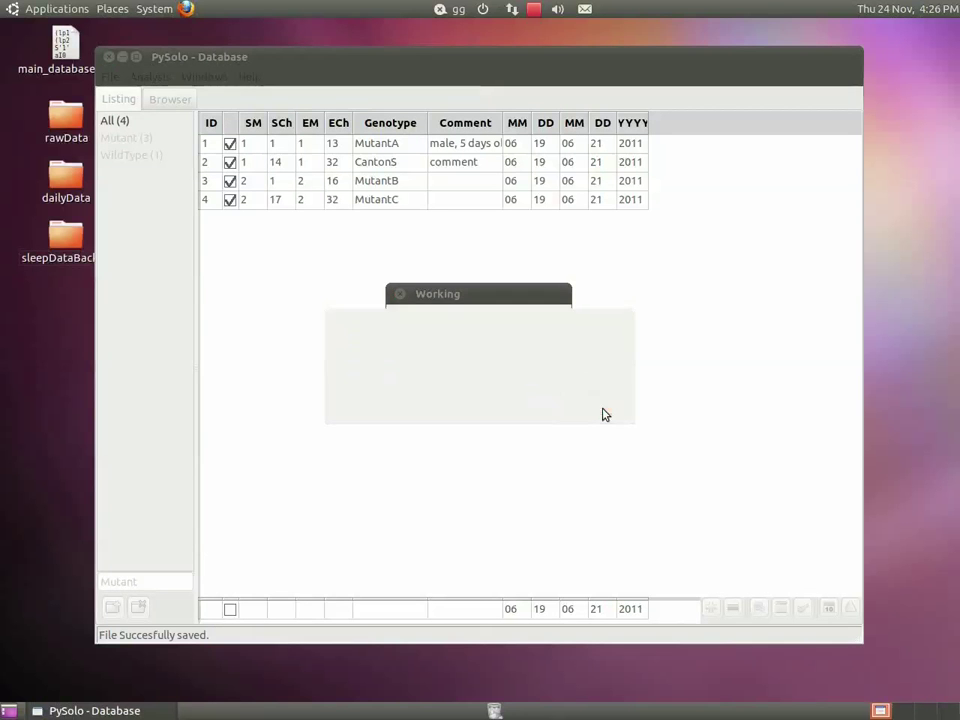
# - Fetch the raw data for the checked genotypes and save it on the Desktop as my_first_analysis
pyautogui.click(150, 78)
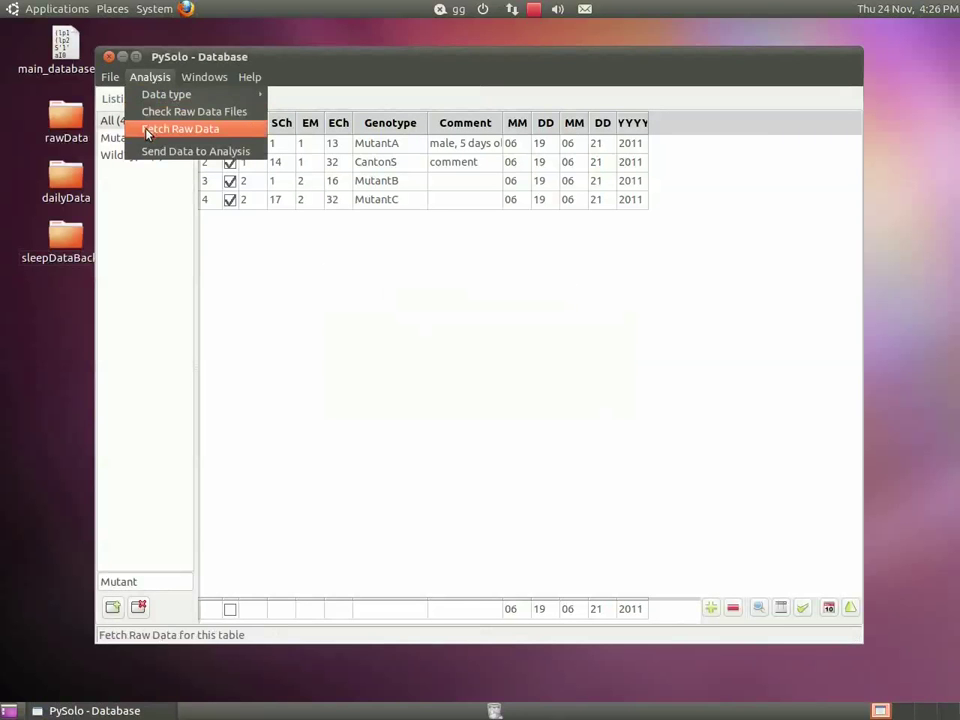
pyautogui.click(178, 130)
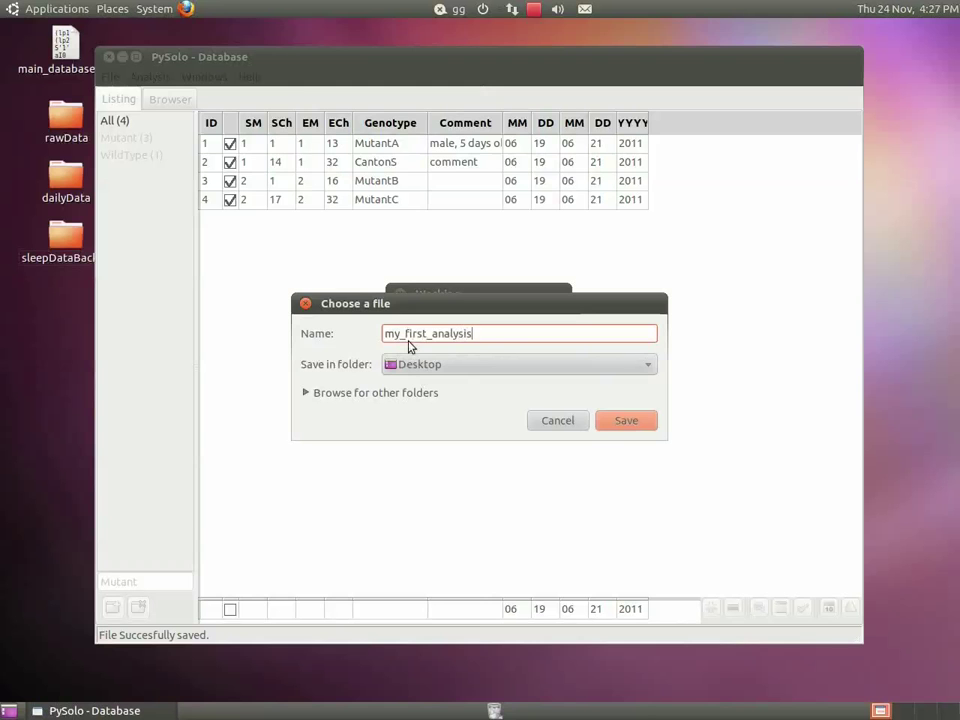
pyautogui.press('Return')
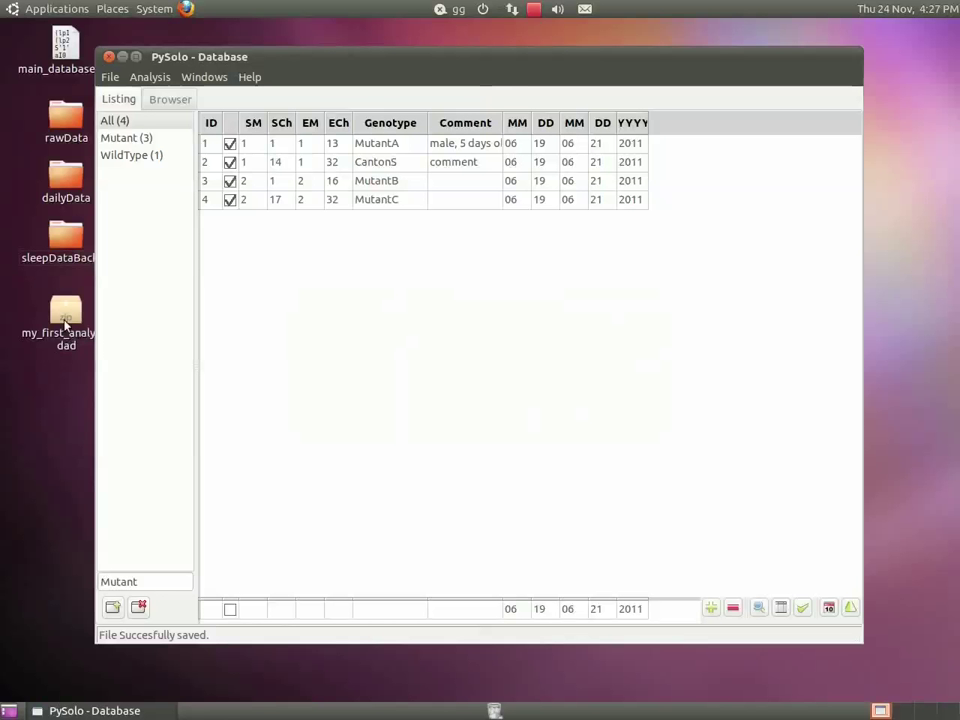
# - Send the fetched data to analysis and maximize the Data Analysis window
pyautogui.click(150, 77)
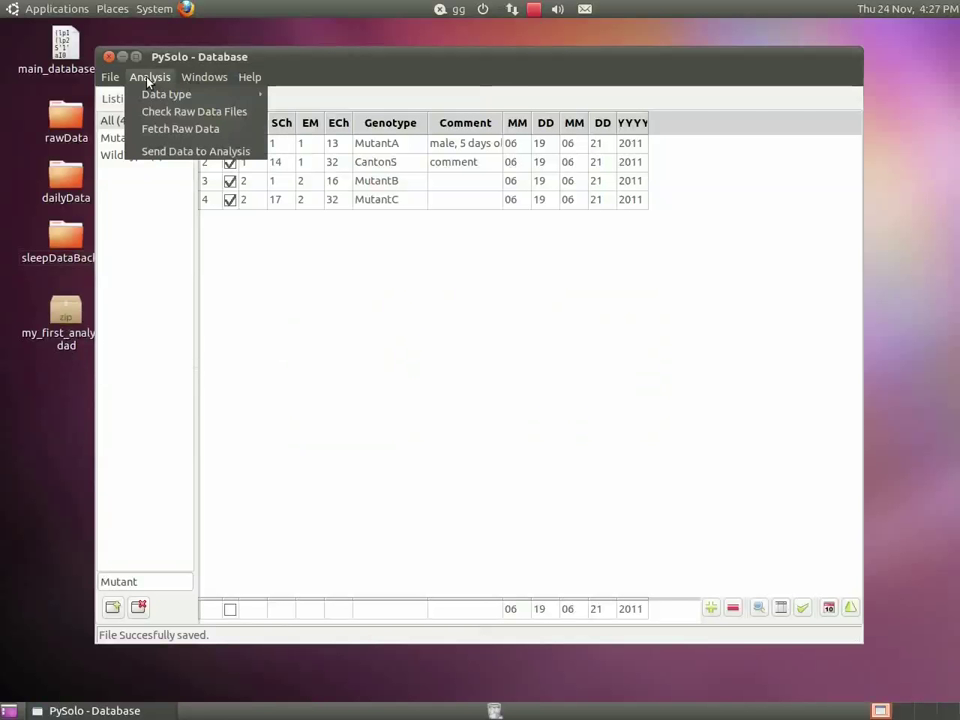
pyautogui.click(197, 152)
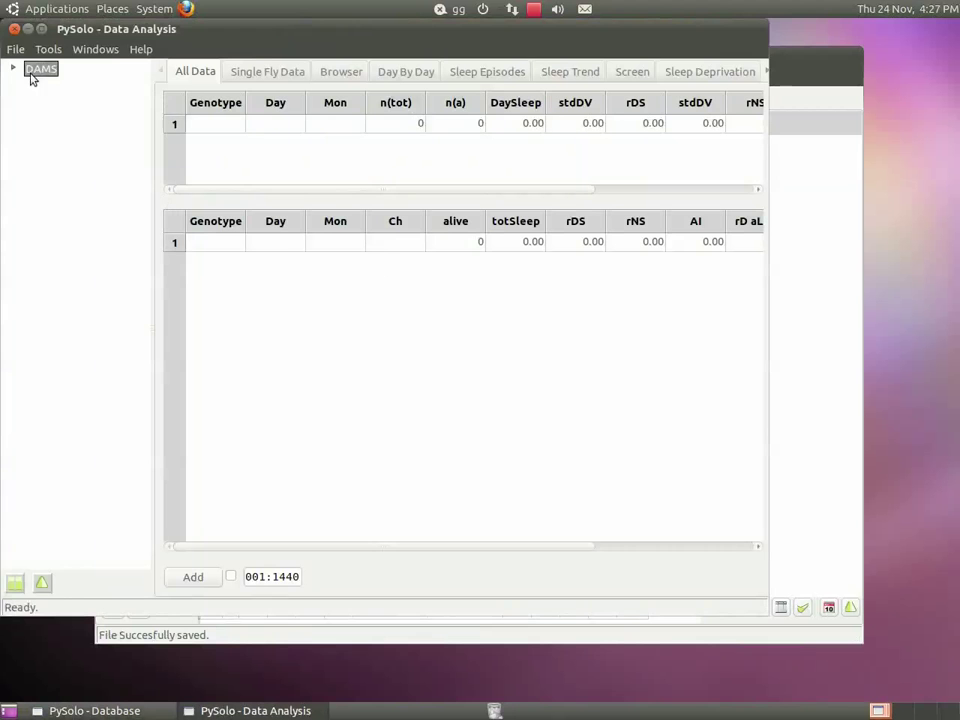
pyautogui.moveTo(49, 29); pyautogui.dragTo(143, 58)
pyautogui.click(137, 57)
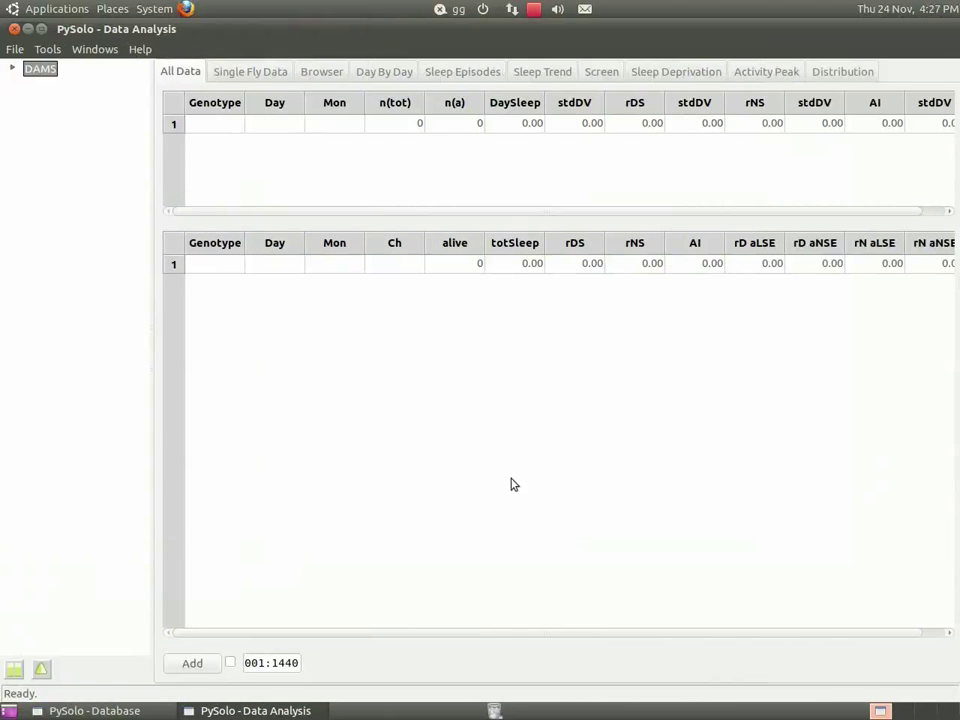
# - Expand the DAMS tree and the MutantA, CantonS, MutantB and MutantC branches to show their monitors and dates
pyautogui.doubleClick(6, 66)
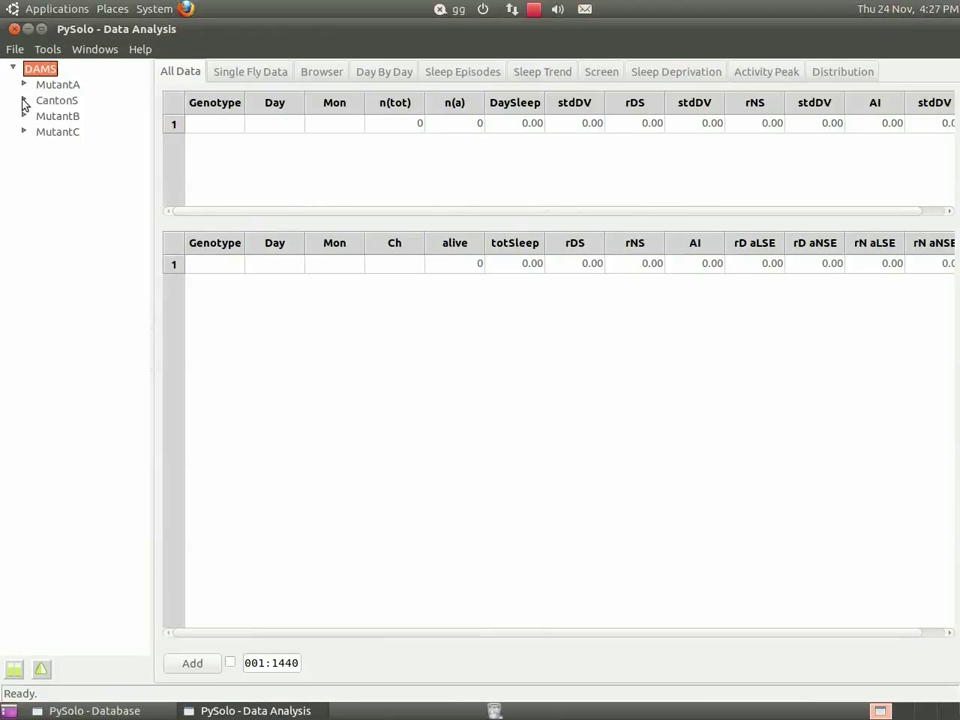
pyautogui.click(24, 85)
pyautogui.click(24, 163)
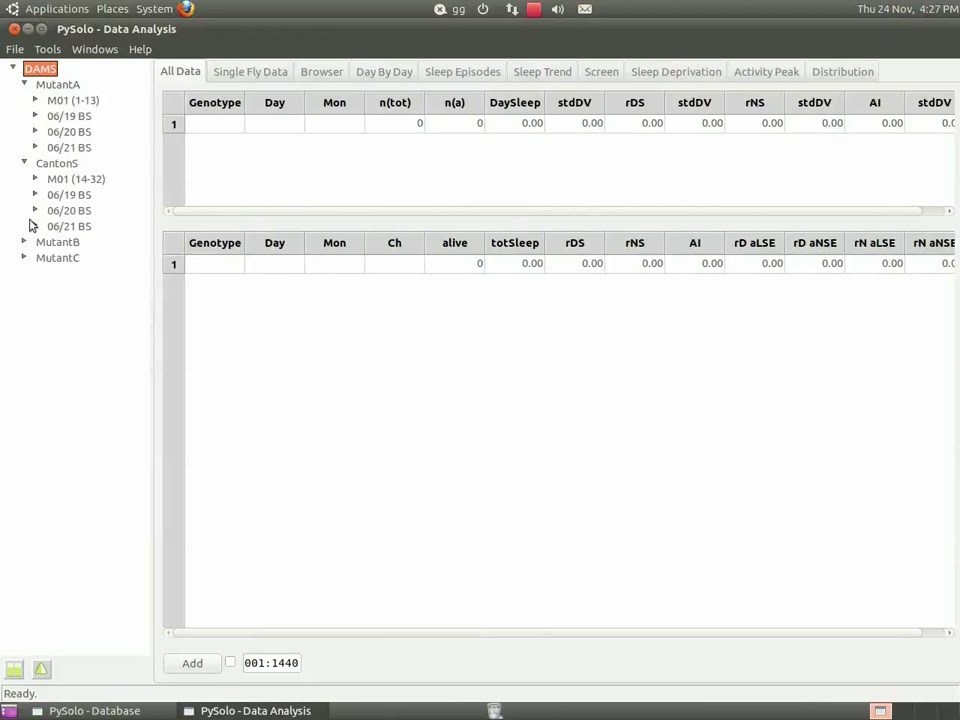
pyautogui.click(24, 242)
pyautogui.click(24, 320)
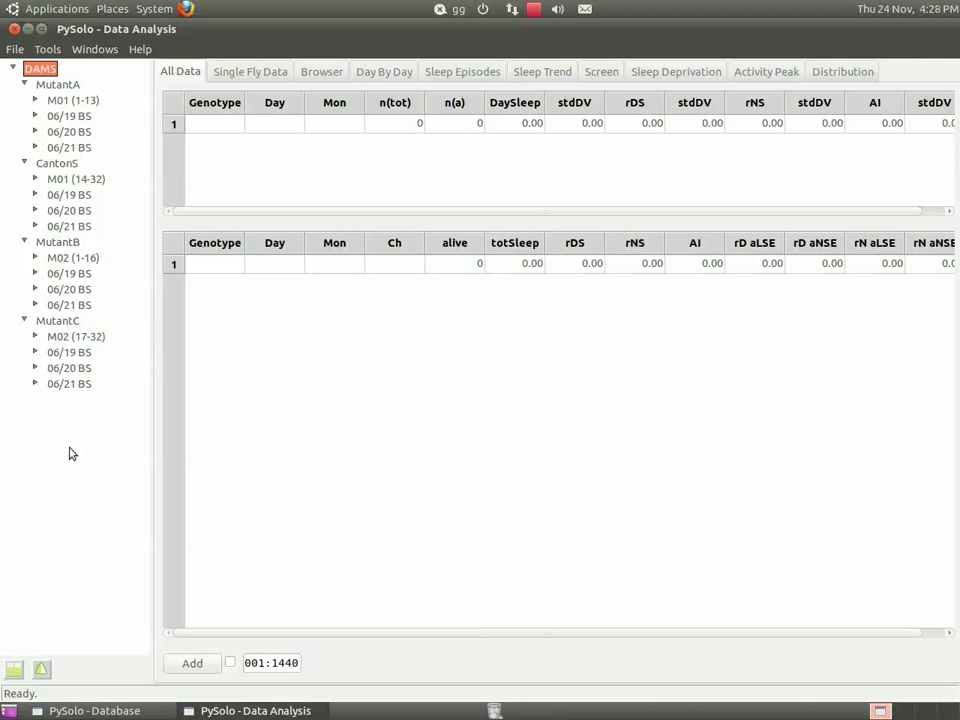
# - Expand MutantA's 06/19 BS branch down to the single channels and its M01 (1-13) branch down to channel 1's dates
pyautogui.click(36, 117)
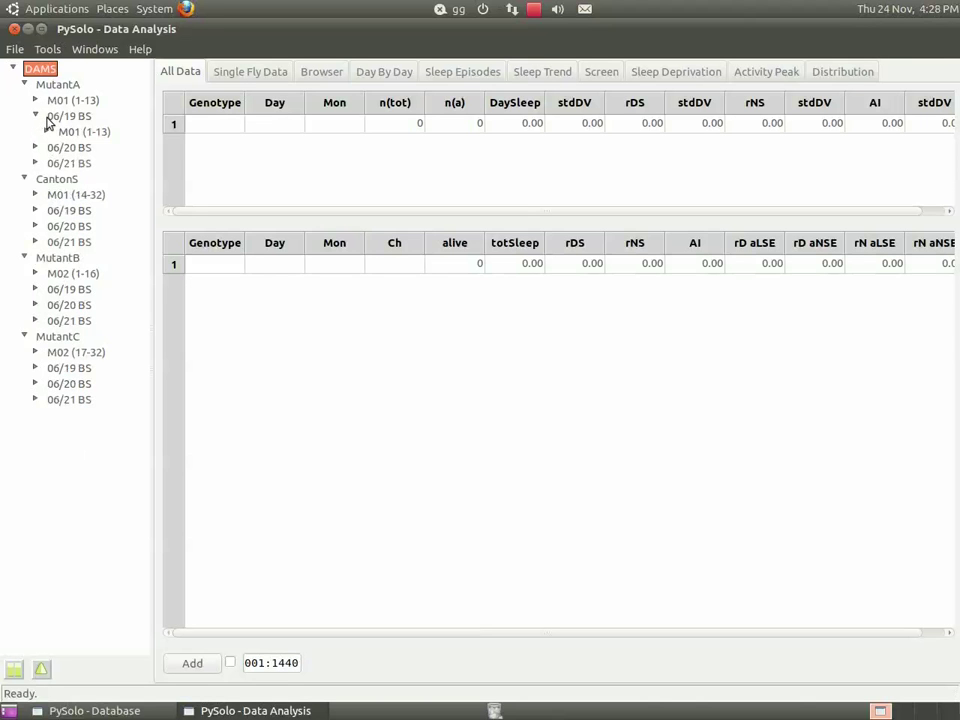
pyautogui.click(45, 132)
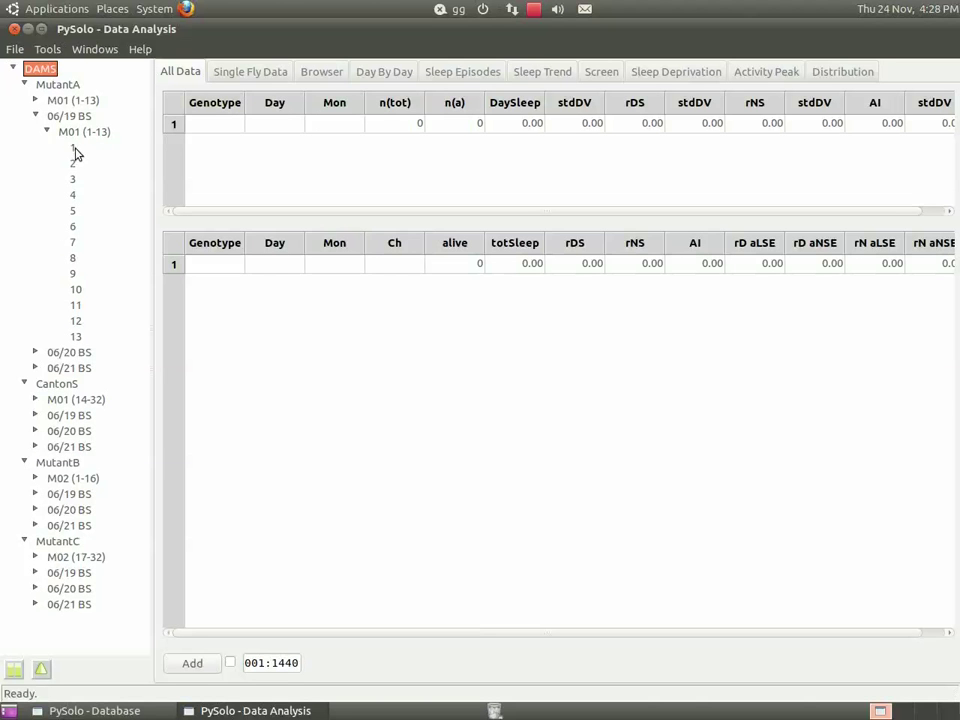
pyautogui.click(35, 100)
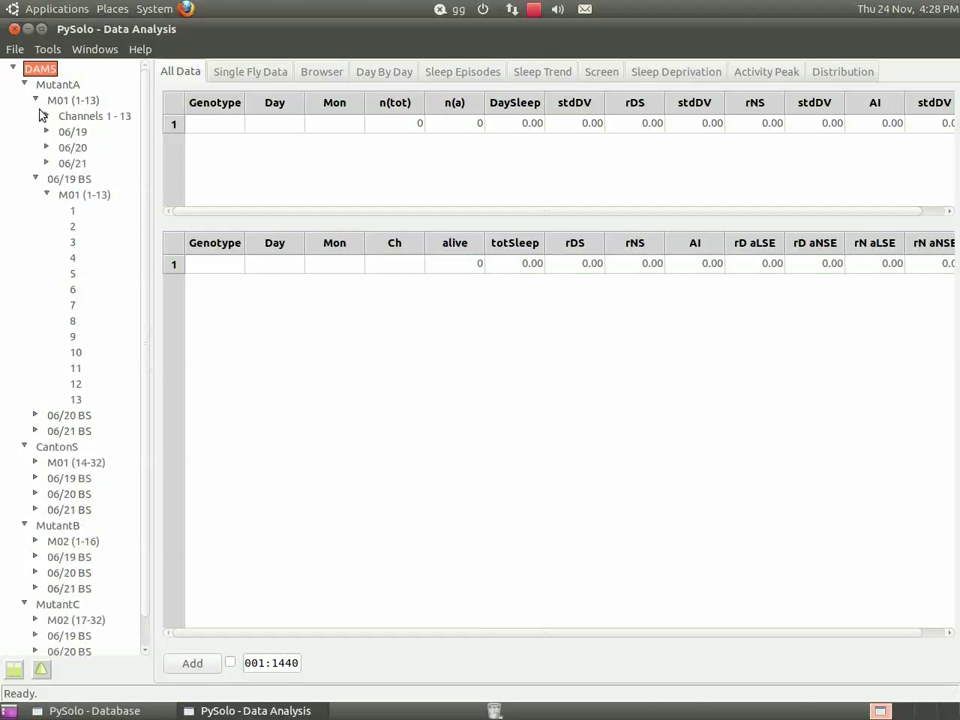
pyautogui.click(47, 116)
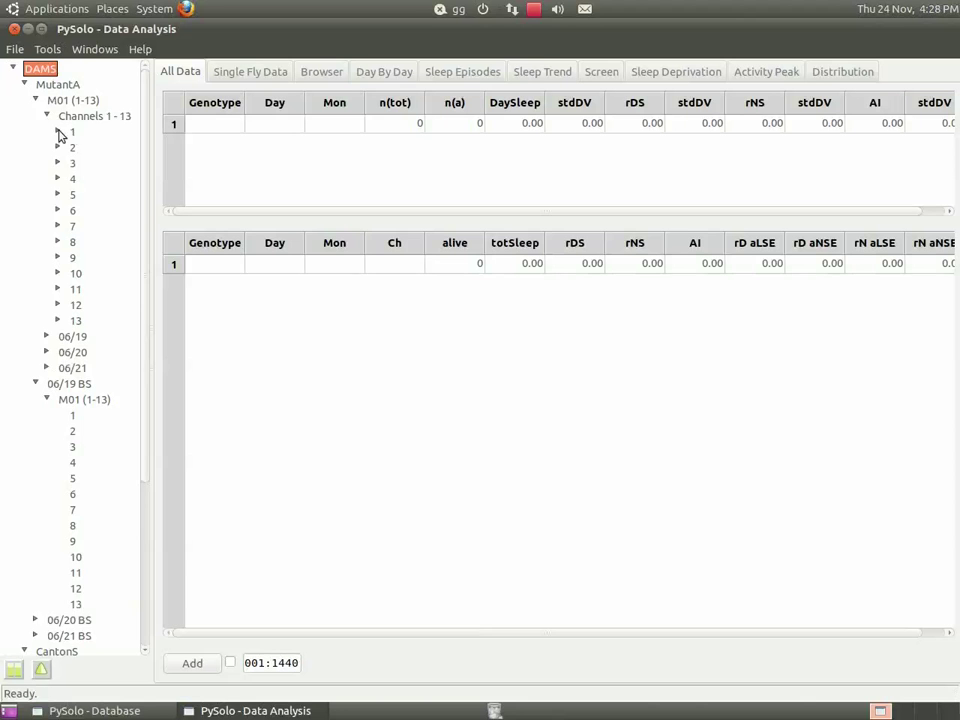
pyautogui.click(58, 132)
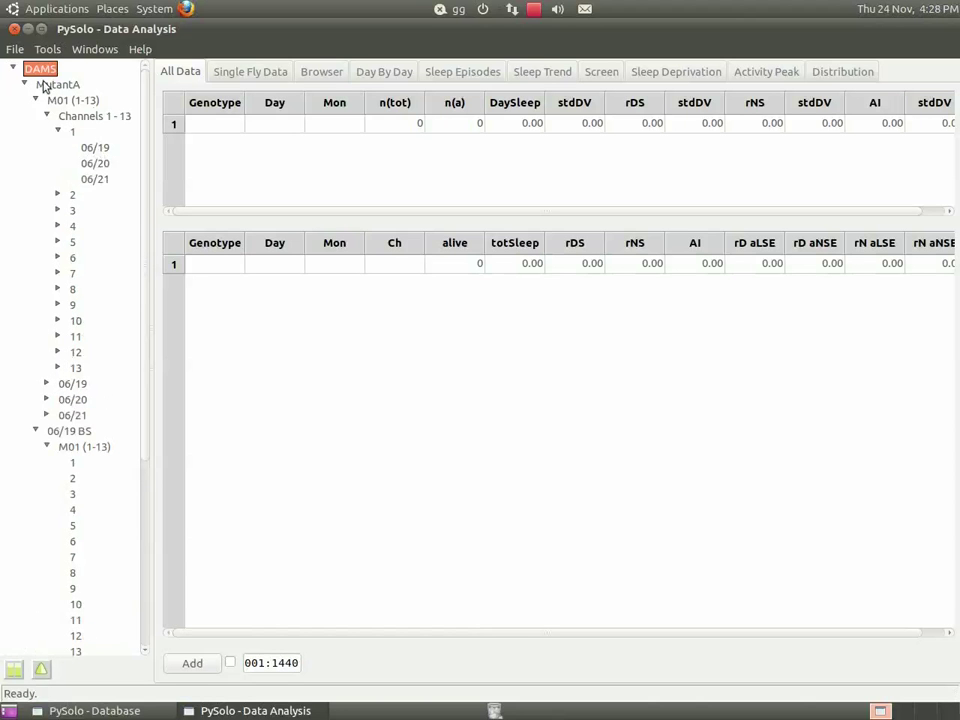
# - Switch to the Browser view and collapse MutantA's M01 (1-13) and 06/19 BS branches
pyautogui.click(320, 76)
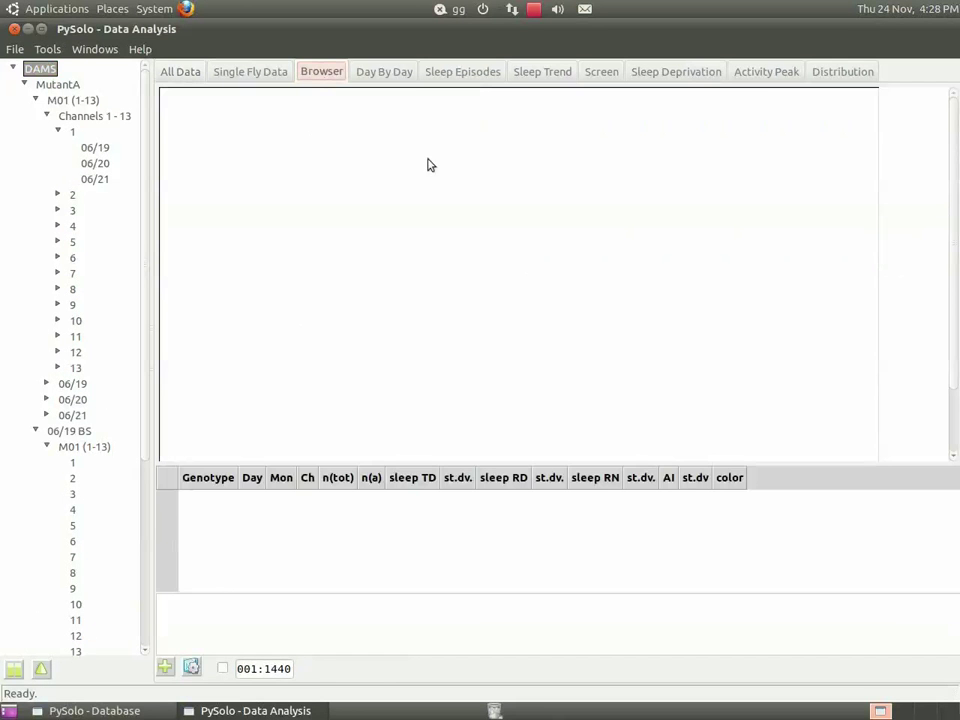
pyautogui.click(47, 117)
pyautogui.click(36, 101)
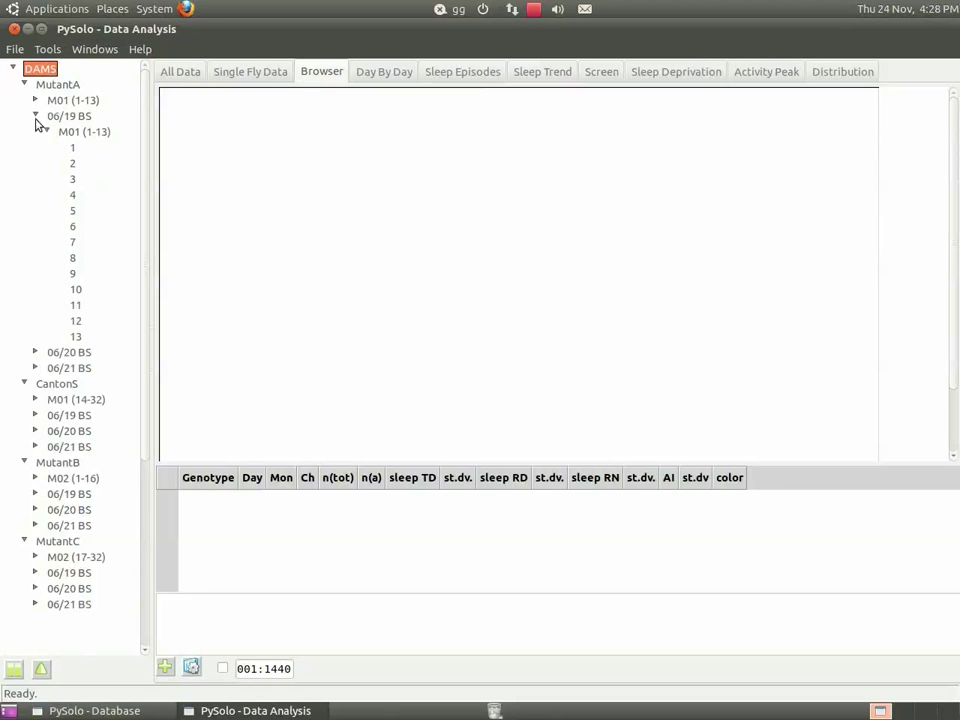
pyautogui.click(36, 116)
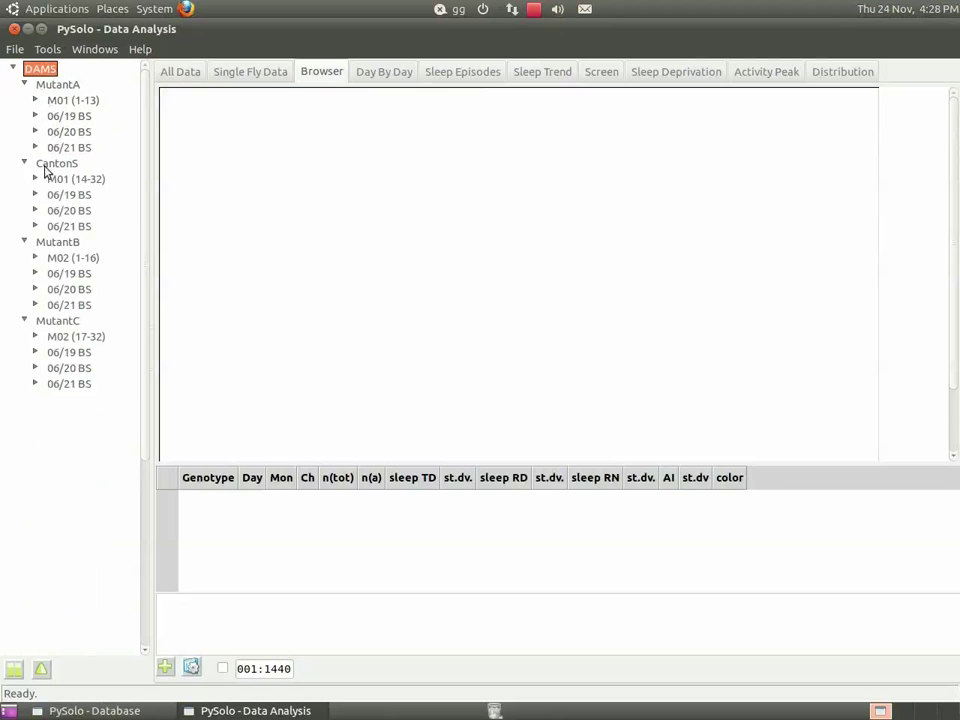
# - Plot activity and sleep for MutantA over all days, for 06/19, for channel 6 on 06/19, and for that day's M01 (1-13)
pyautogui.click(62, 85)
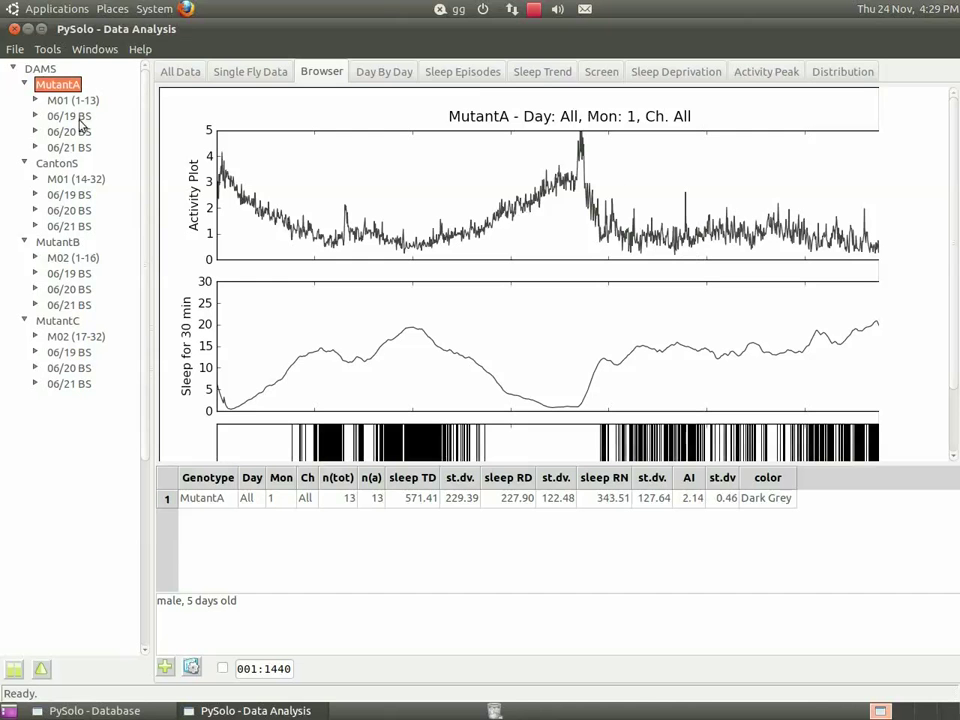
pyautogui.click(62, 117)
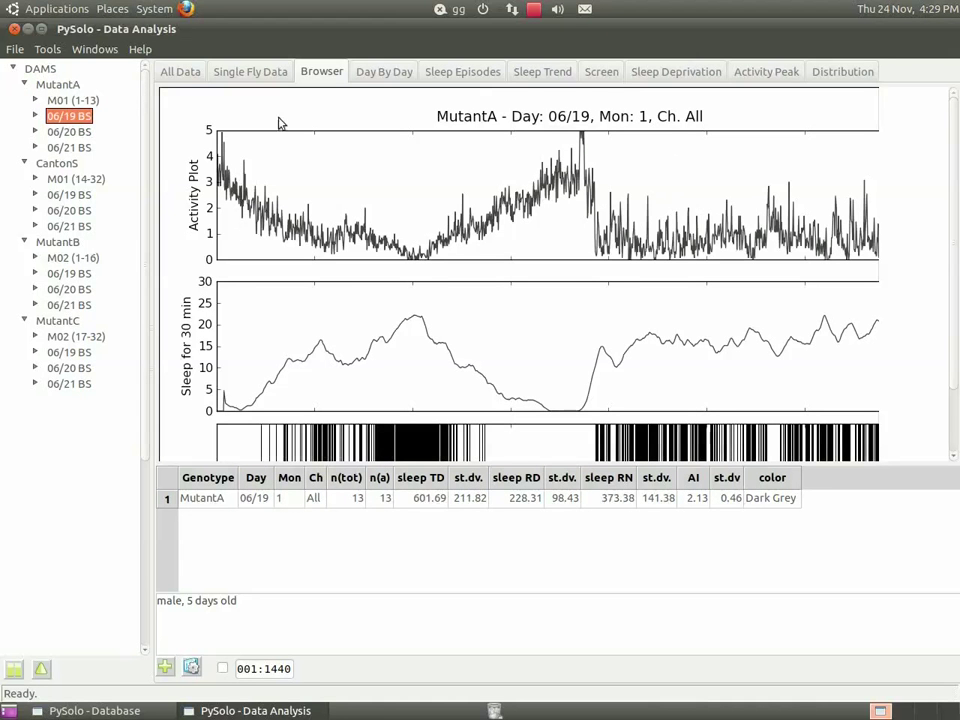
pyautogui.click(36, 117)
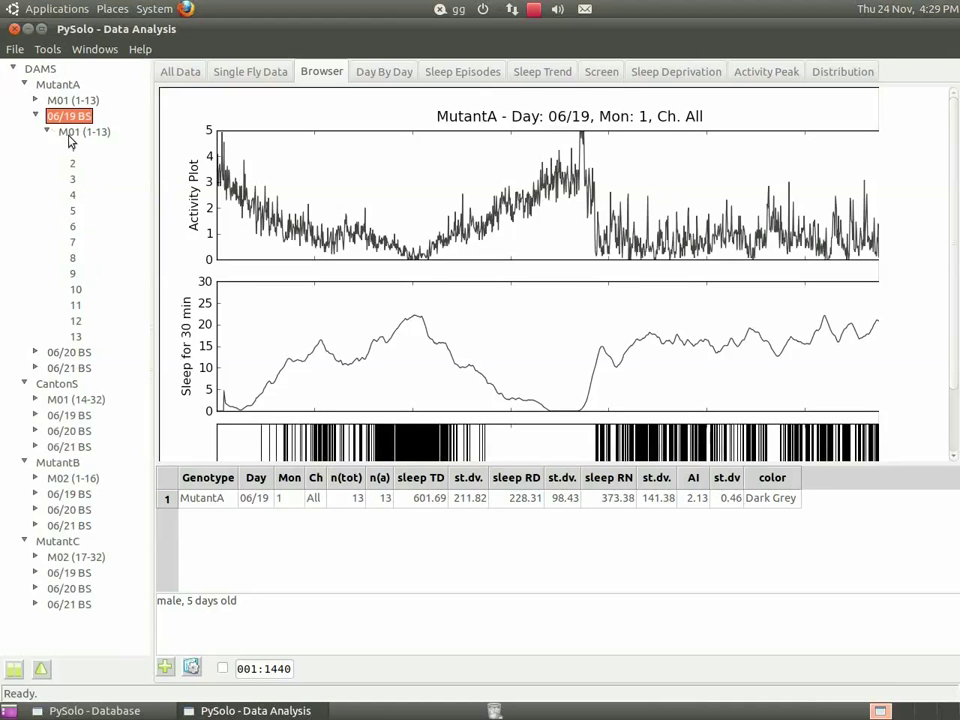
pyautogui.click(72, 227)
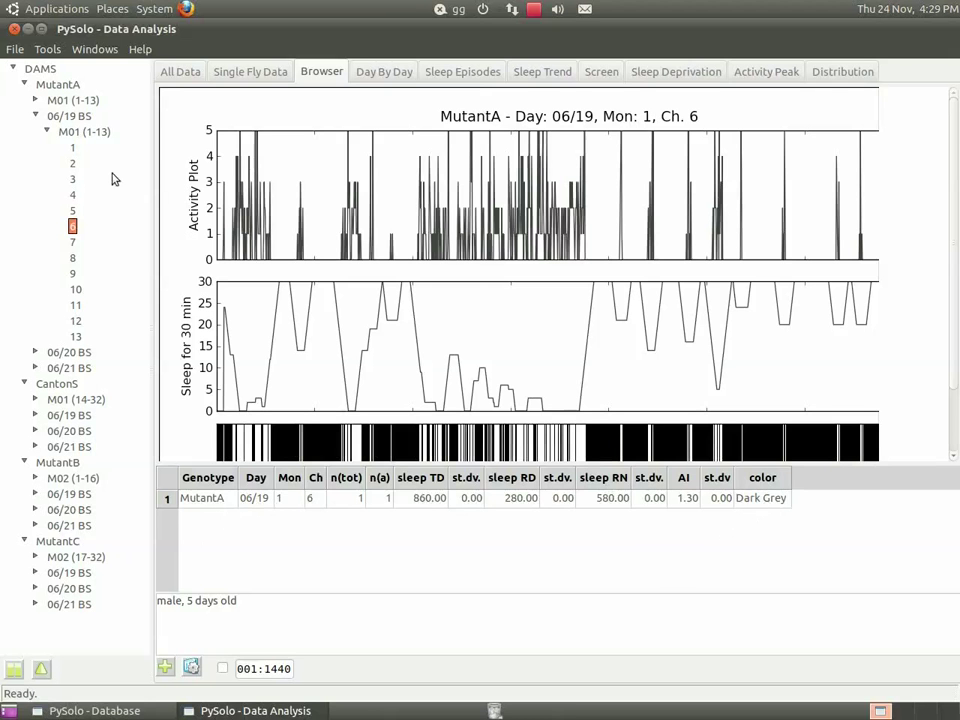
pyautogui.click(88, 131)
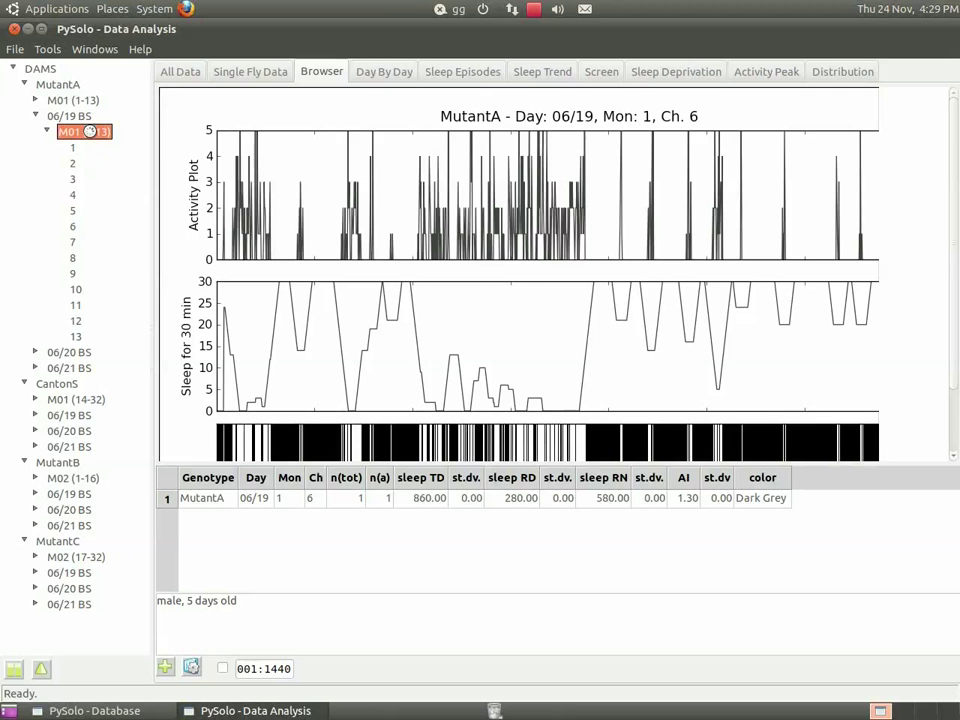